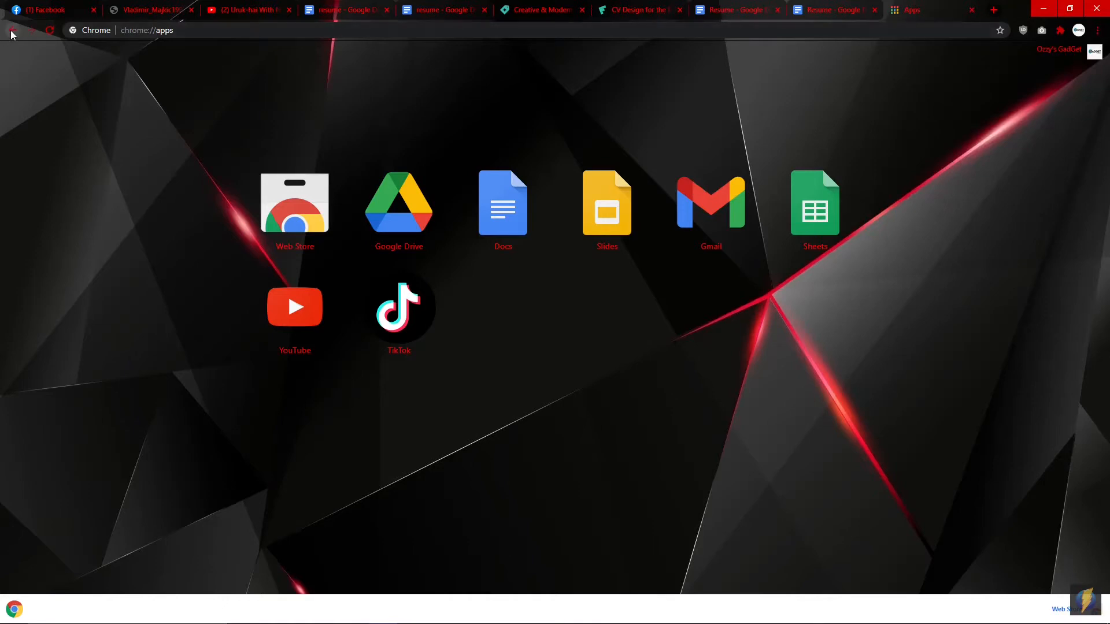
# Step: Open a new Chrome tab and launch Google Docs from the Google apps list
pyautogui.click(12, 30)
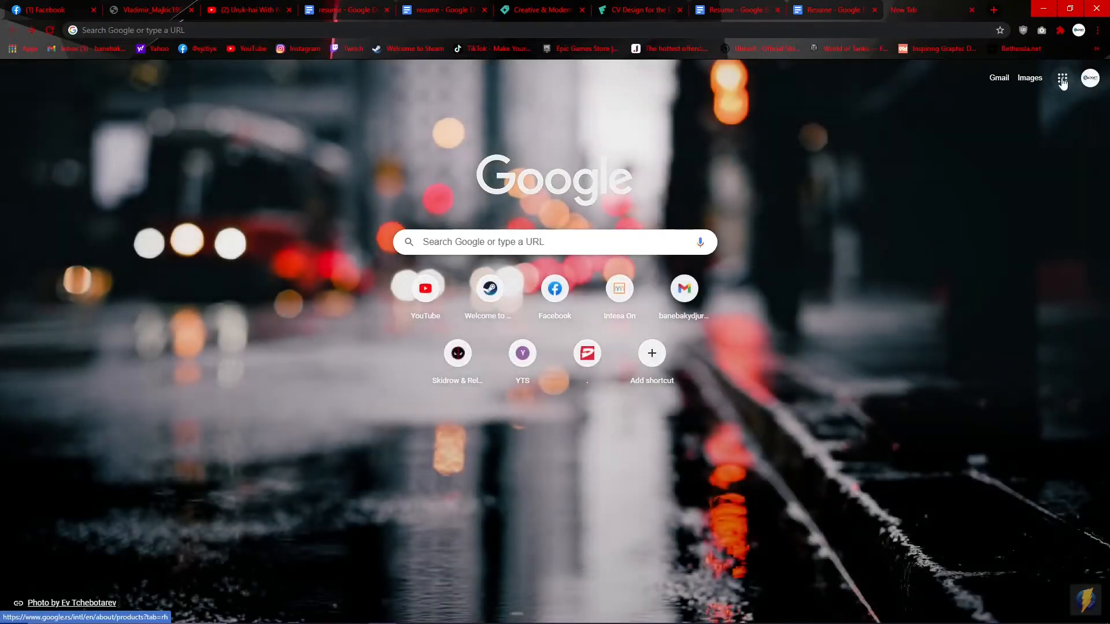
pyautogui.click(1062, 80)
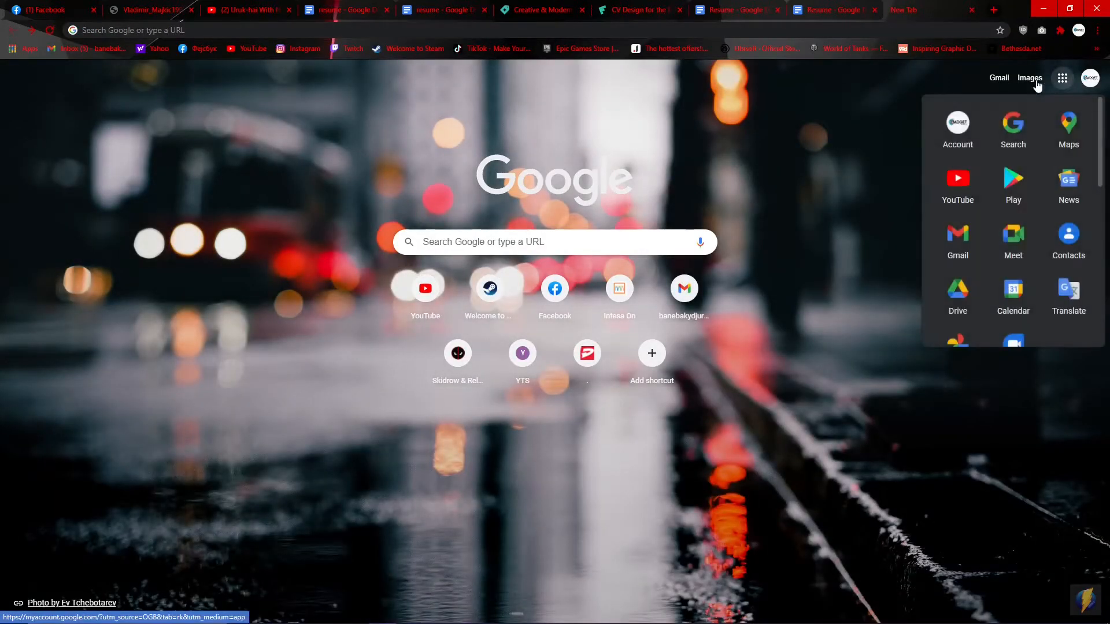
pyautogui.scroll(-6, 1026, 209)
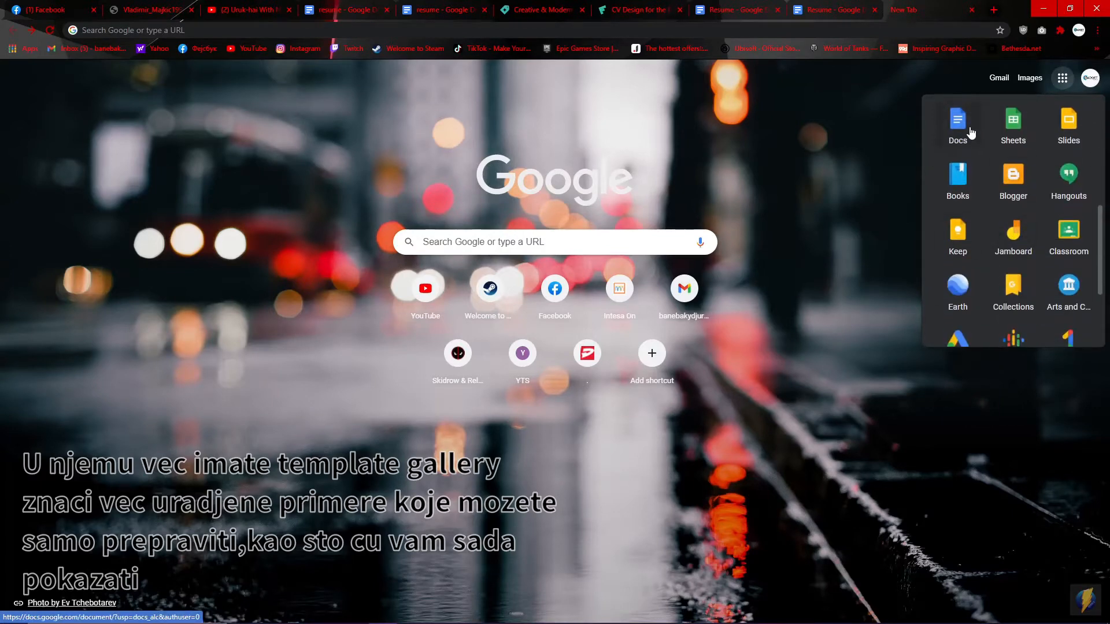
pyautogui.click(970, 135)
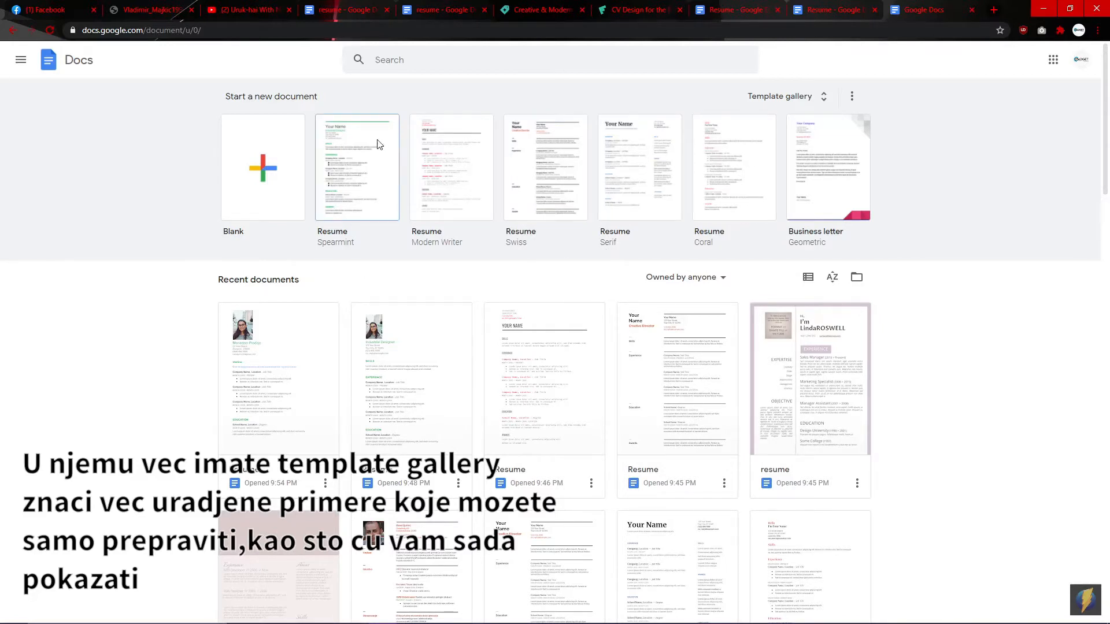
# Step: Open the recent Spearmint Resume document and scroll through its placeholder sections
pyautogui.click(561, 338)
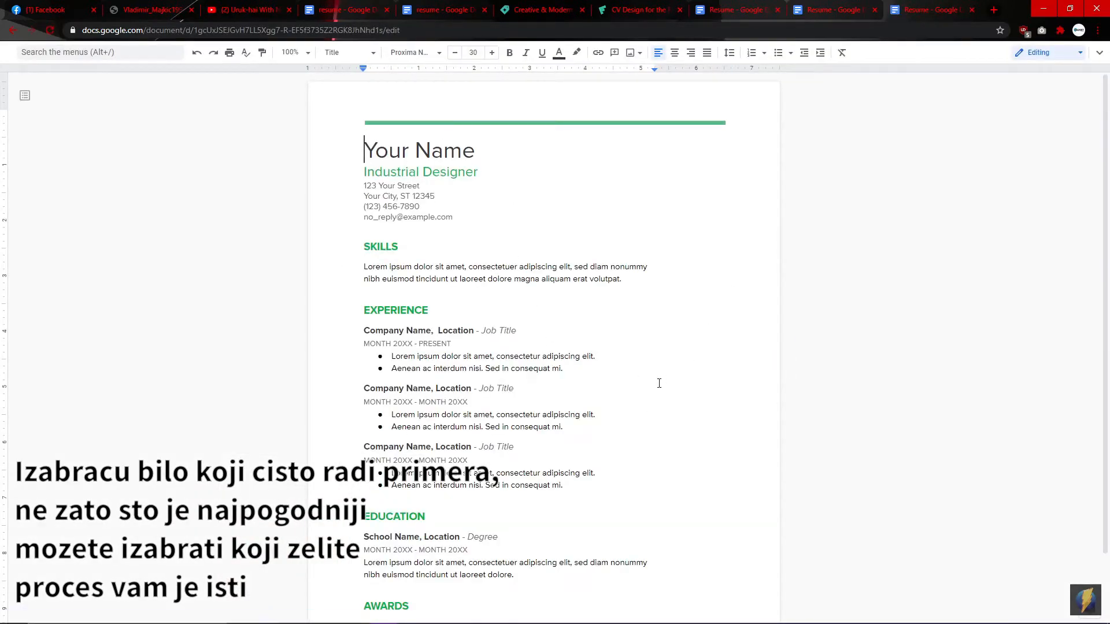
pyautogui.scroll(-2, 659, 381)
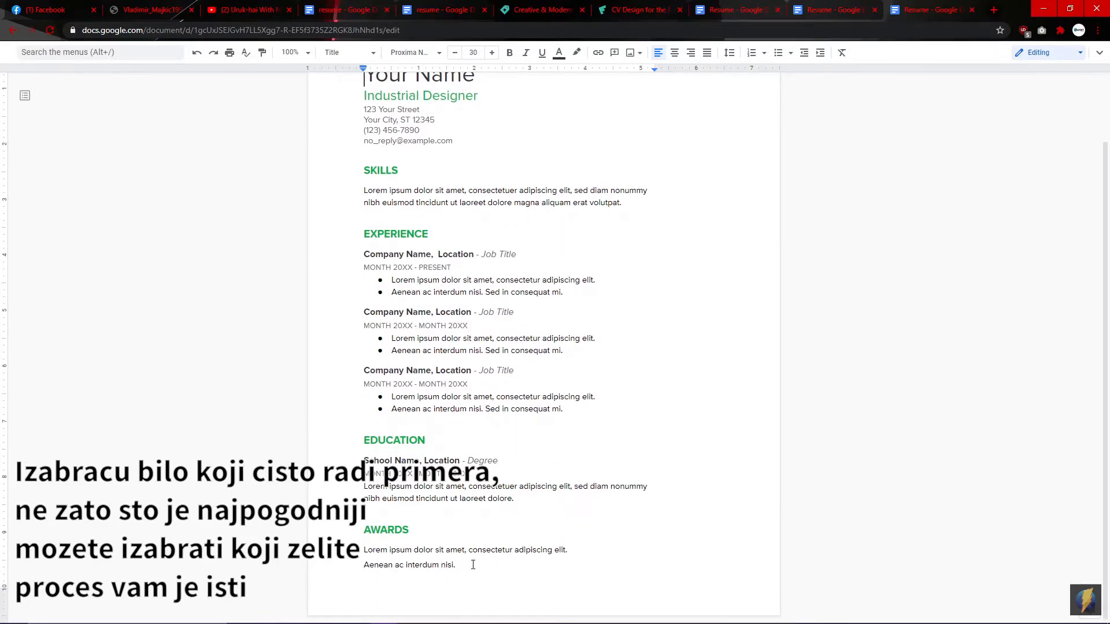
pyautogui.scroll(2, 525, 205)
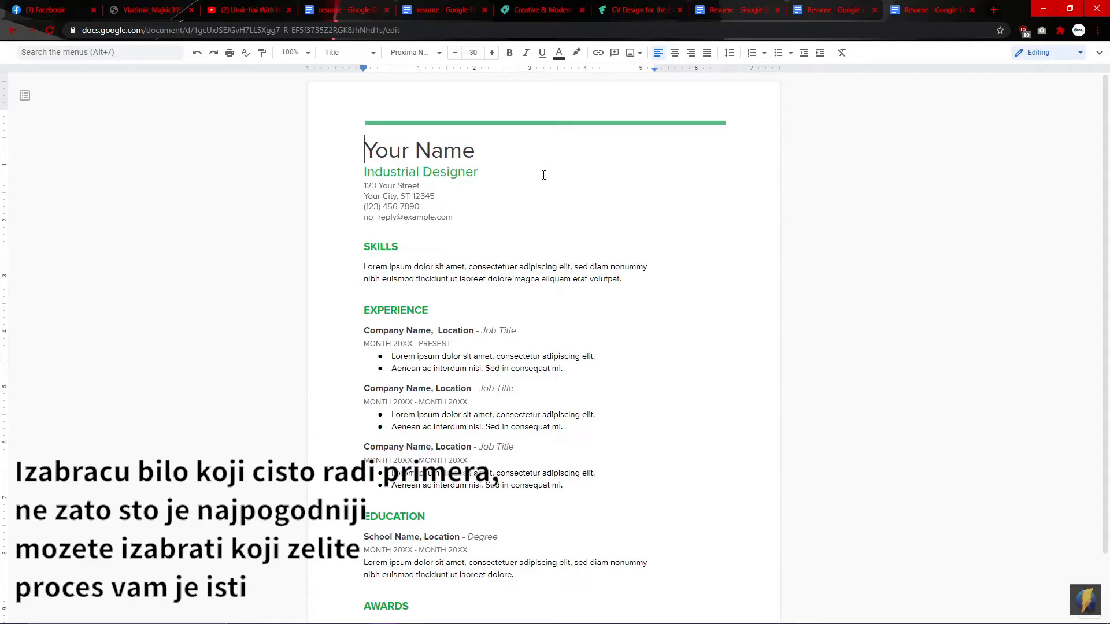
# Step: Remove the page header containing the green accent line
pyautogui.click(574, 124)
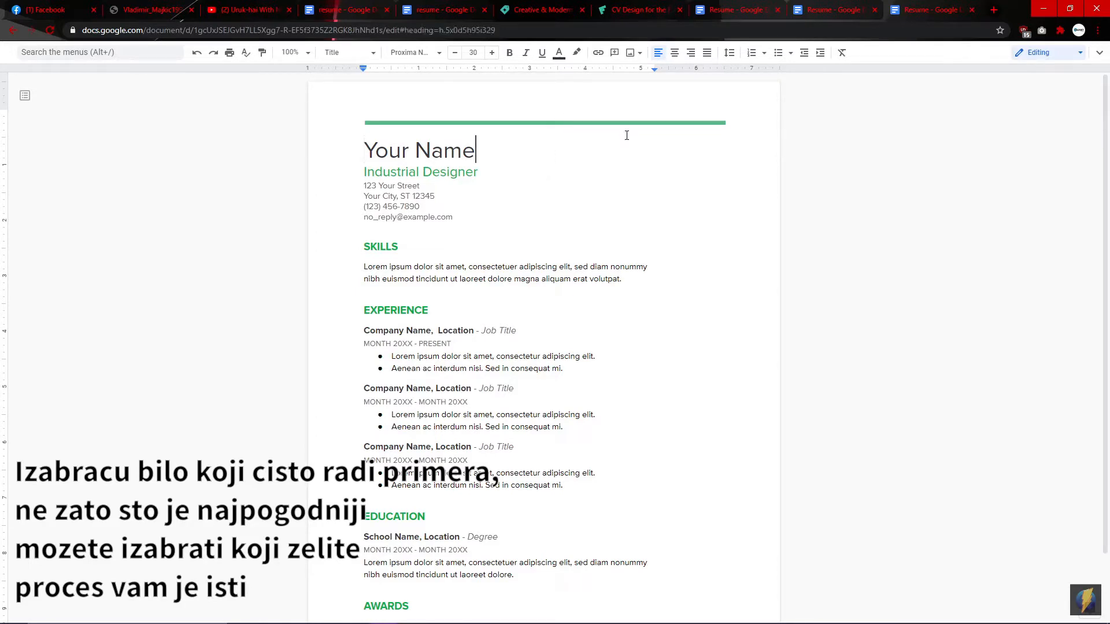
pyautogui.click(667, 121)
pyautogui.click(747, 140)
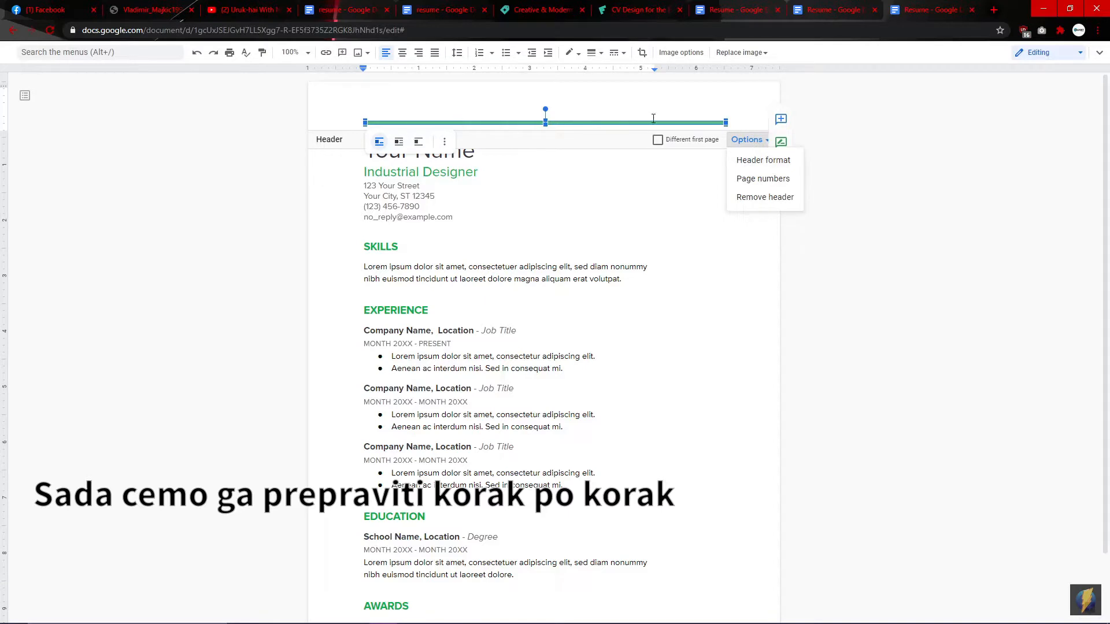
pyautogui.click(748, 197)
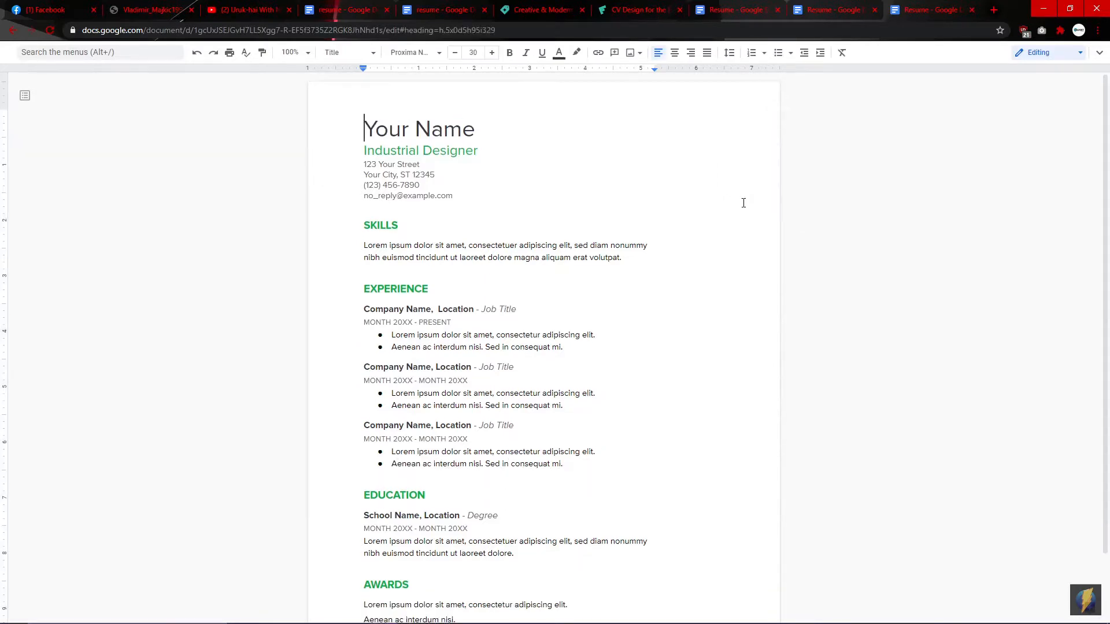
# Step: Delete the 'Your Name' placeholder, leaving one blank line above Industrial Designer
pyautogui.click(484, 131)
pyautogui.press('BackSpace')
pyautogui.press('BackSpace')
pyautogui.press('BackSpace')
pyautogui.press('BackSpace')
pyautogui.press('BackSpace')
pyautogui.press('BackSpace')
pyautogui.press('BackSpace')
pyautogui.press('BackSpace')
pyautogui.press('BackSpace')
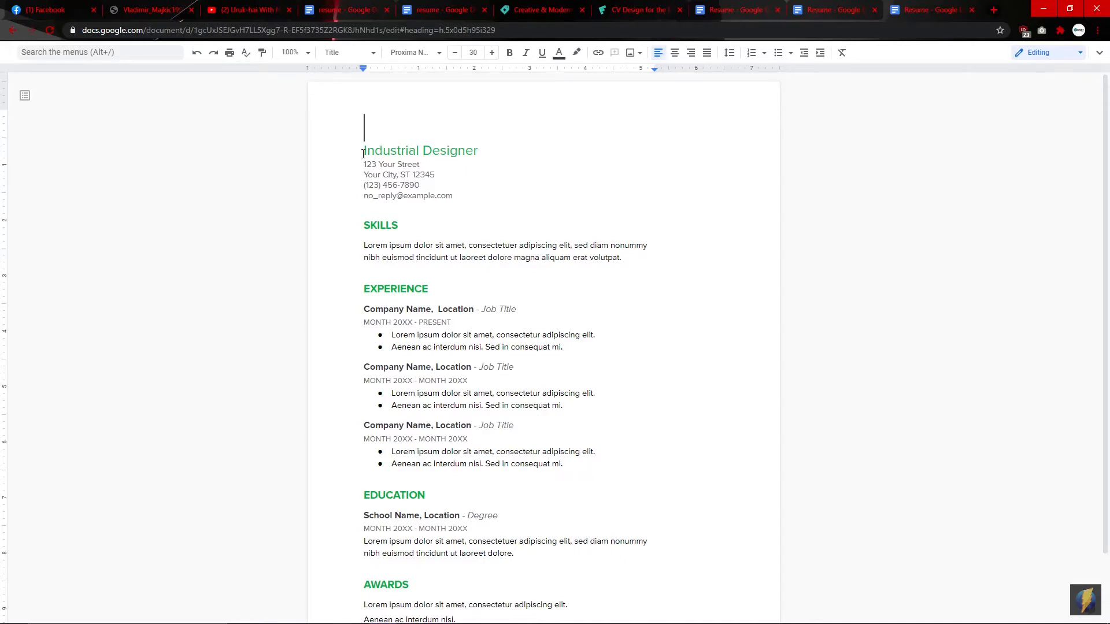
pyautogui.press('Down')
pyautogui.press('BackSpace')
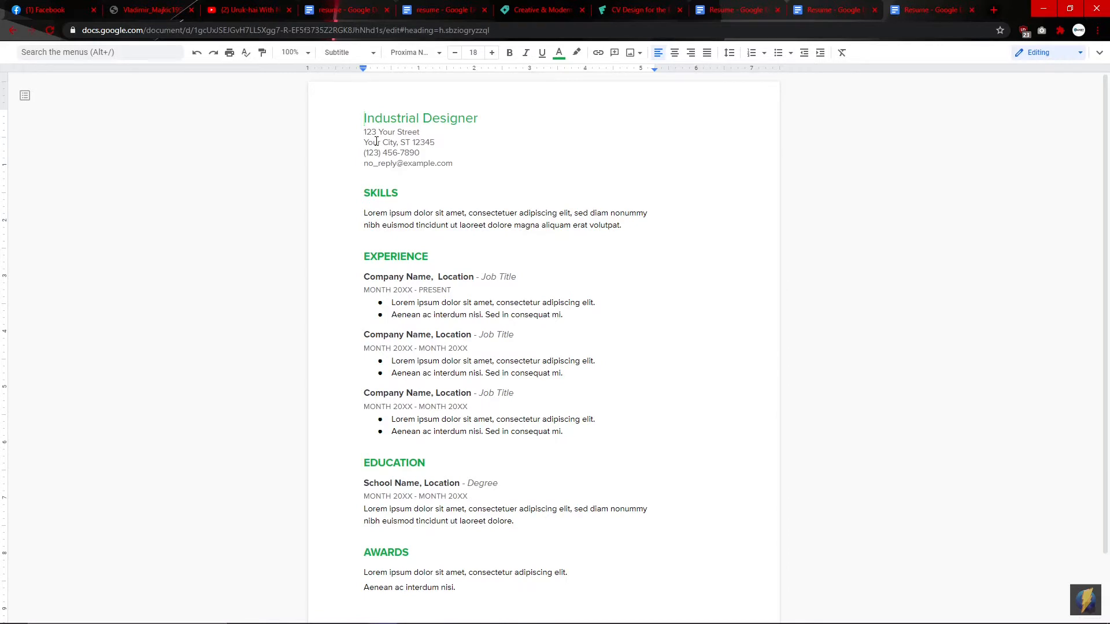
pyautogui.press('Return')
pyautogui.press('Up')
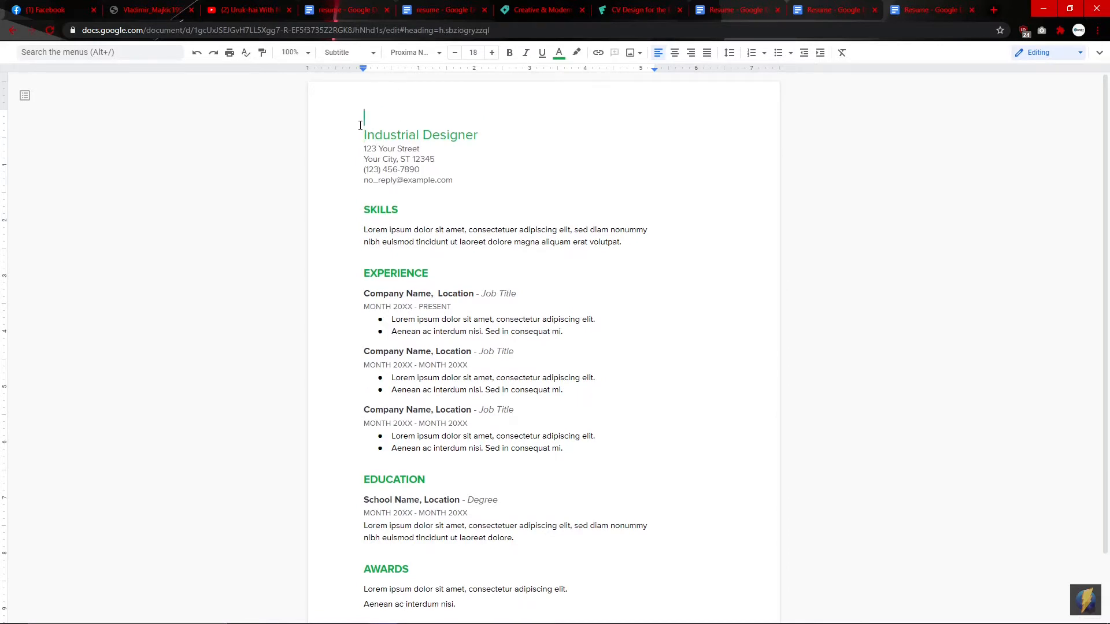
# Step: Drag the portrait photo from the desktop into the resume and shrink it
pyautogui.click(1070, 8)
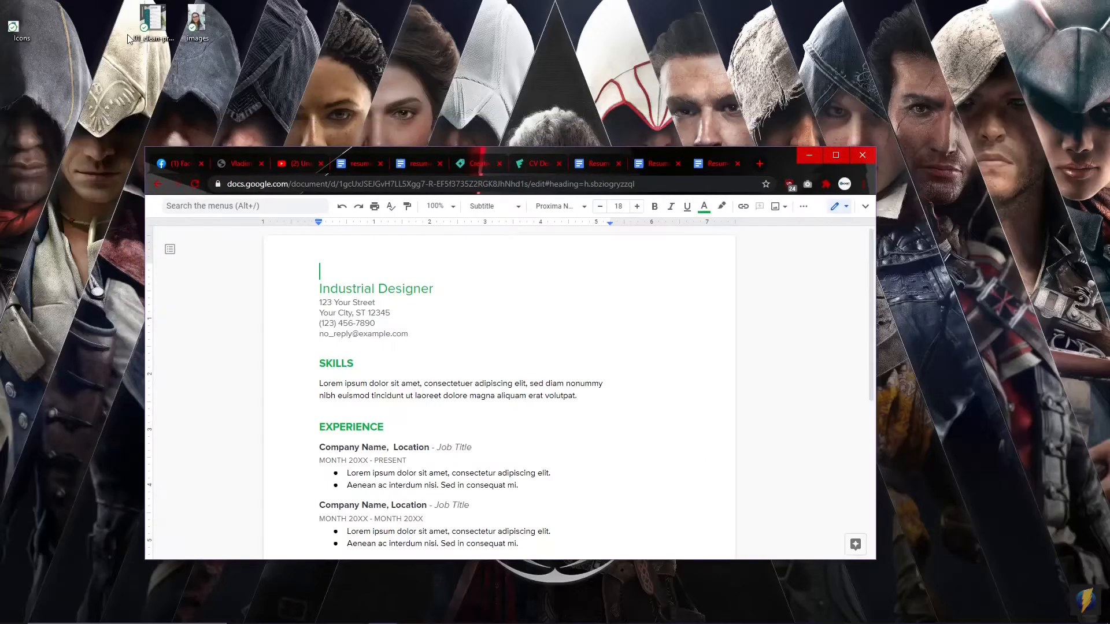
pyautogui.click(203, 19)
pyautogui.moveTo(198, 18); pyautogui.dragTo(321, 280)
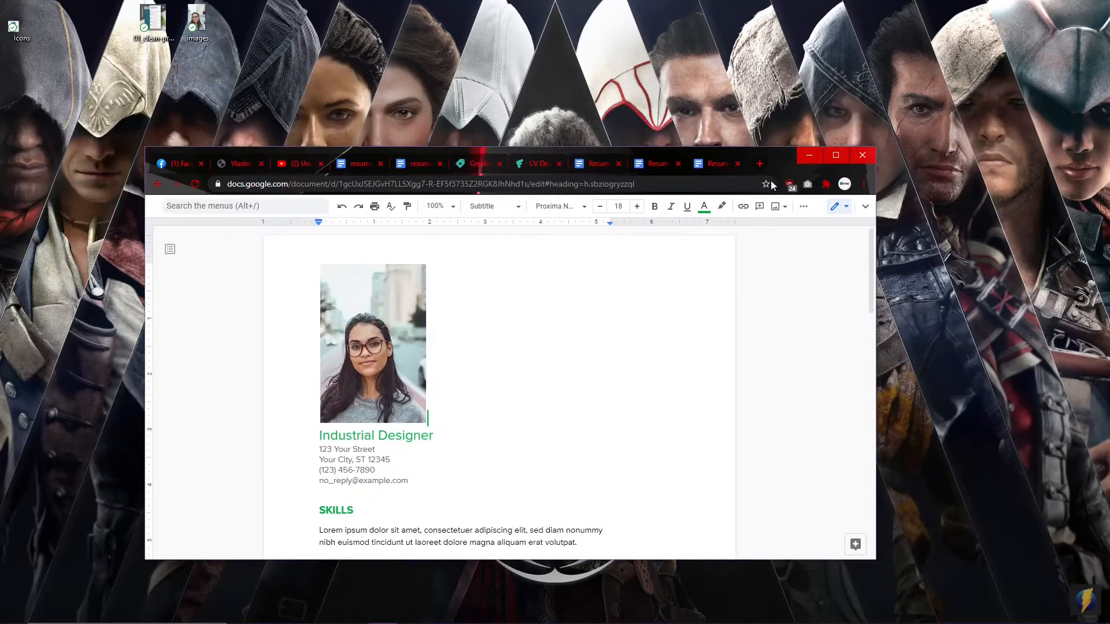
pyautogui.click(836, 155)
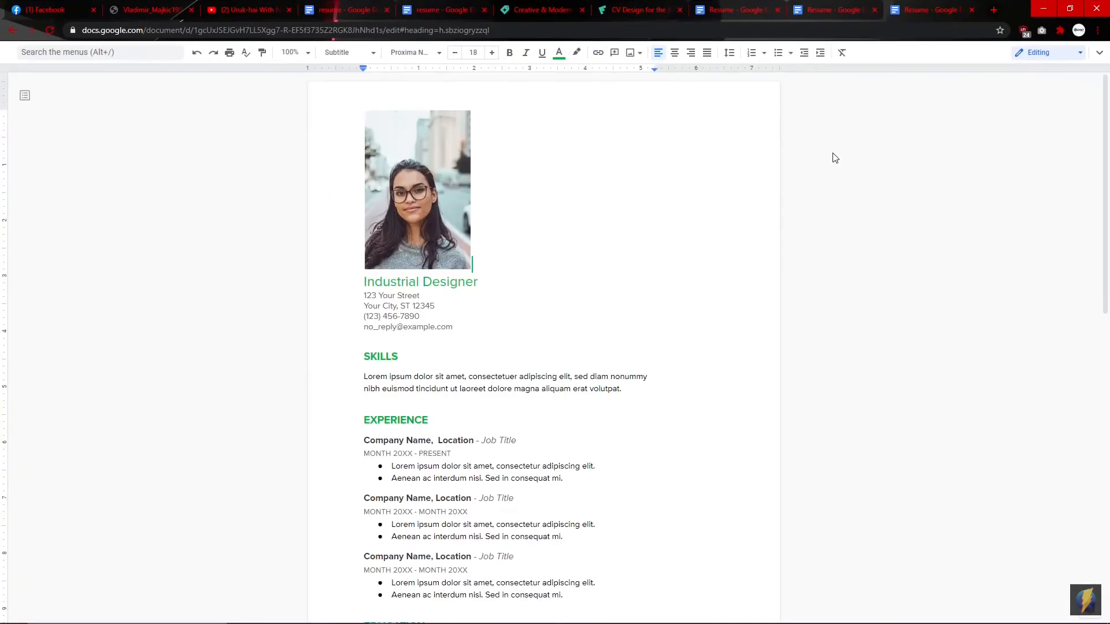
pyautogui.click(424, 188)
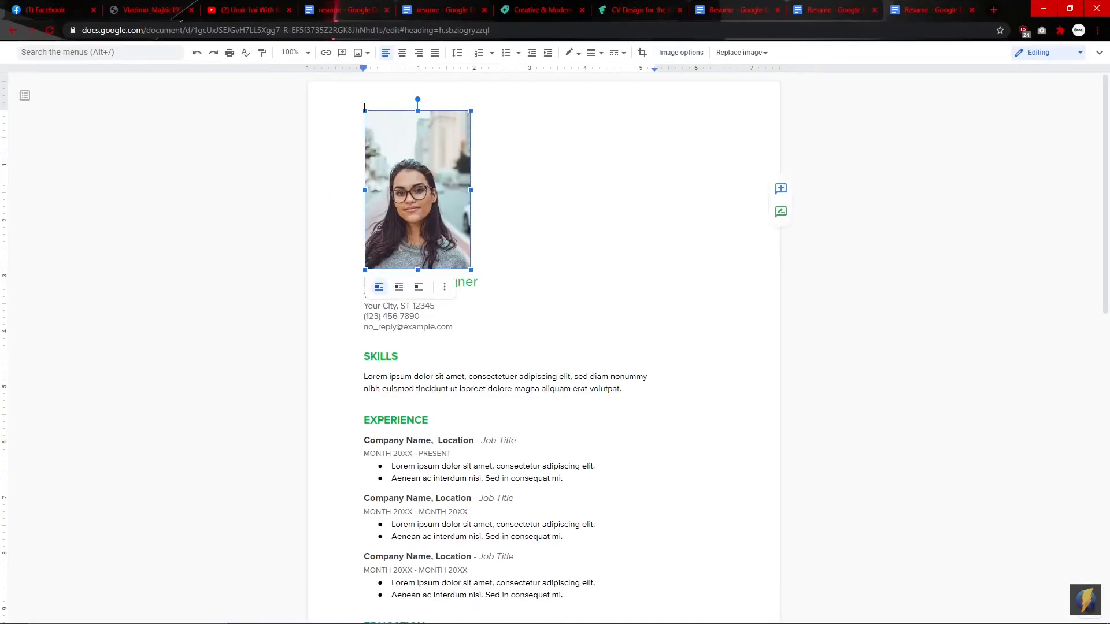
pyautogui.moveTo(365, 111); pyautogui.dragTo(390, 149)
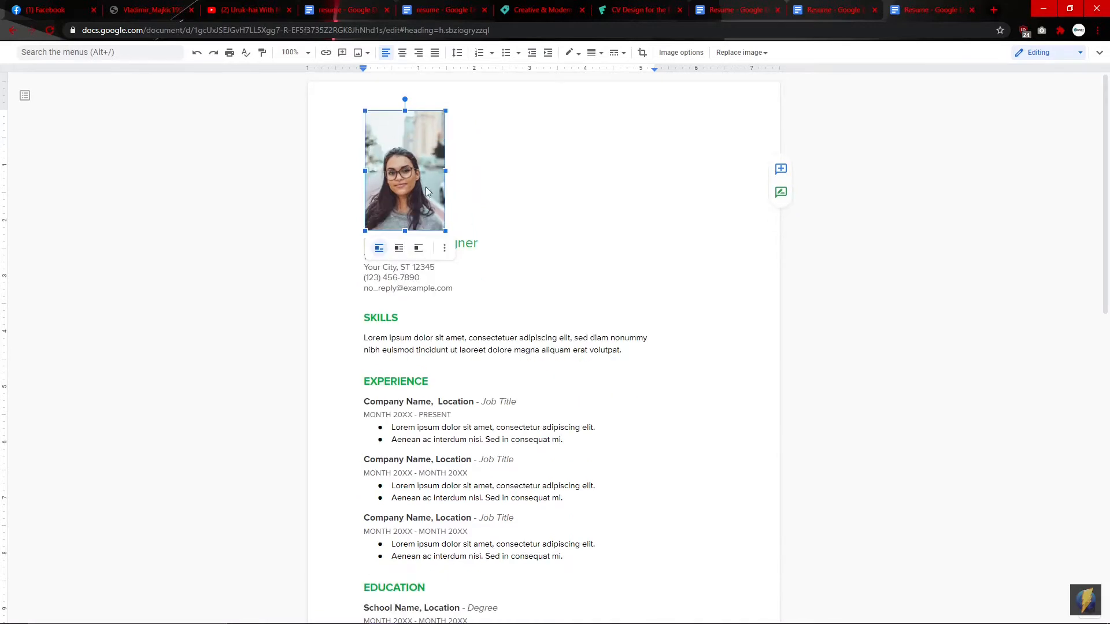
# Step: Delete the Awards heading, its two lines and the leftover empty line on page two
pyautogui.scroll(-6, 475, 344)
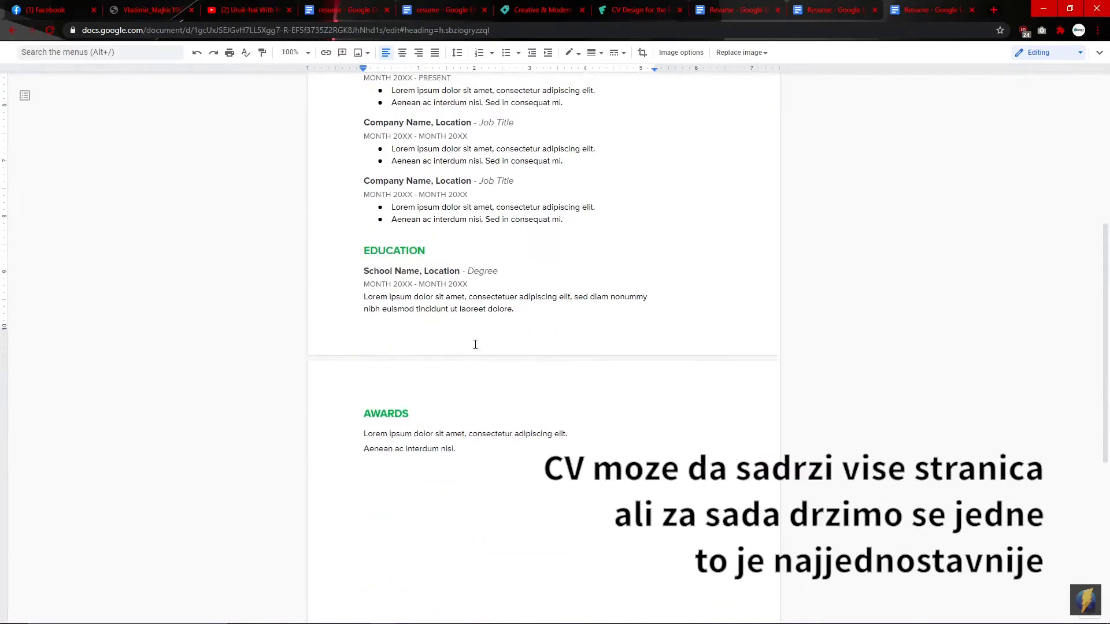
pyautogui.scroll(1, 475, 344)
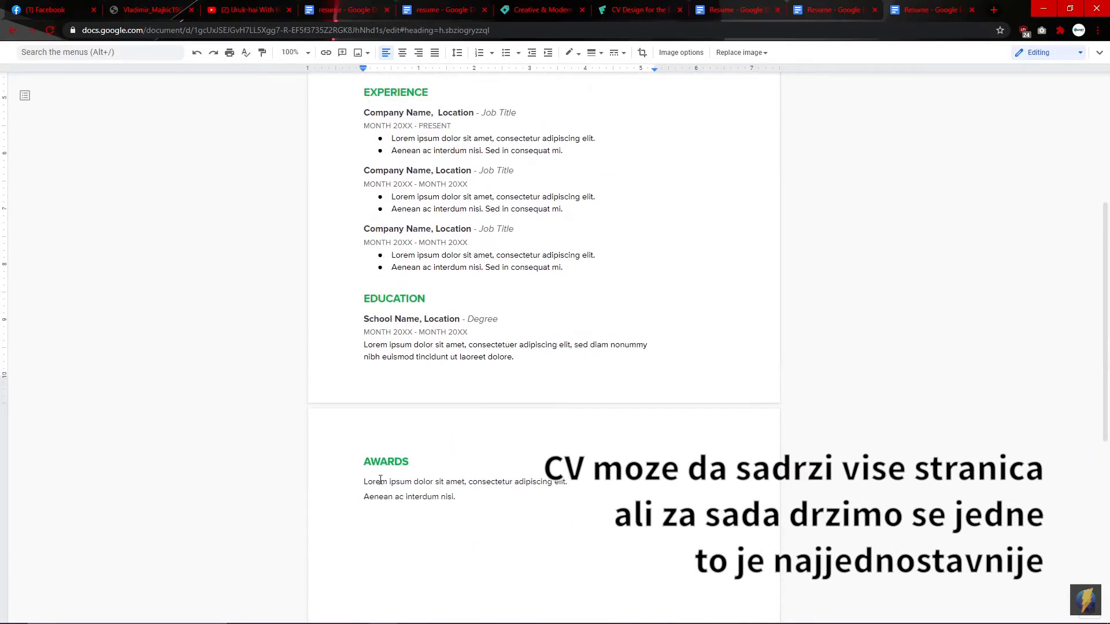
pyautogui.moveTo(454, 508); pyautogui.dragTo(346, 460)
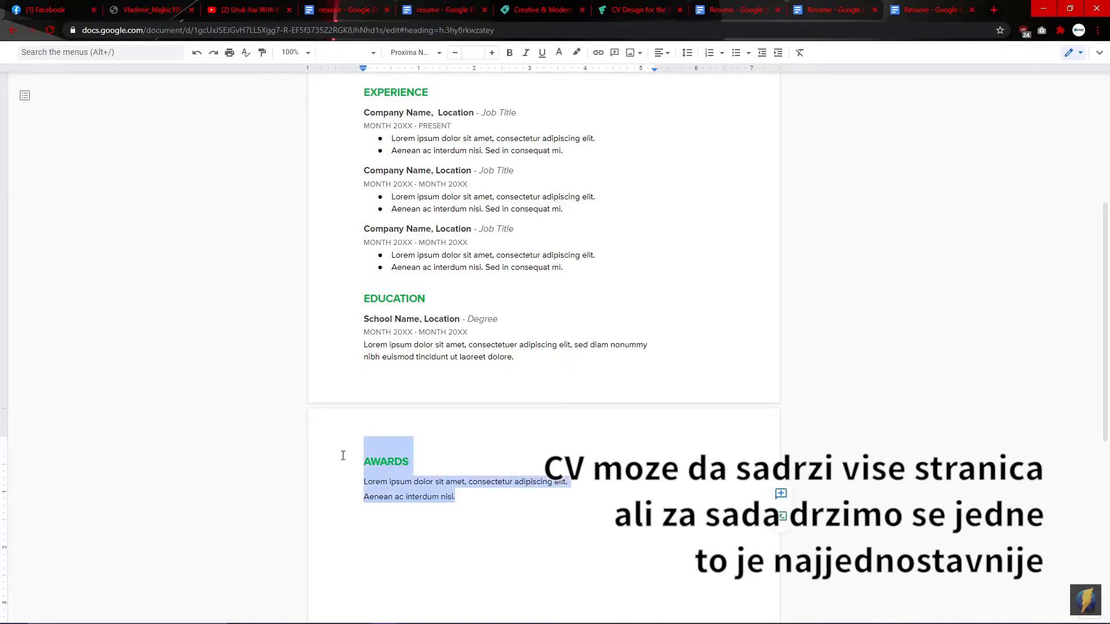
pyautogui.press('BackSpace')
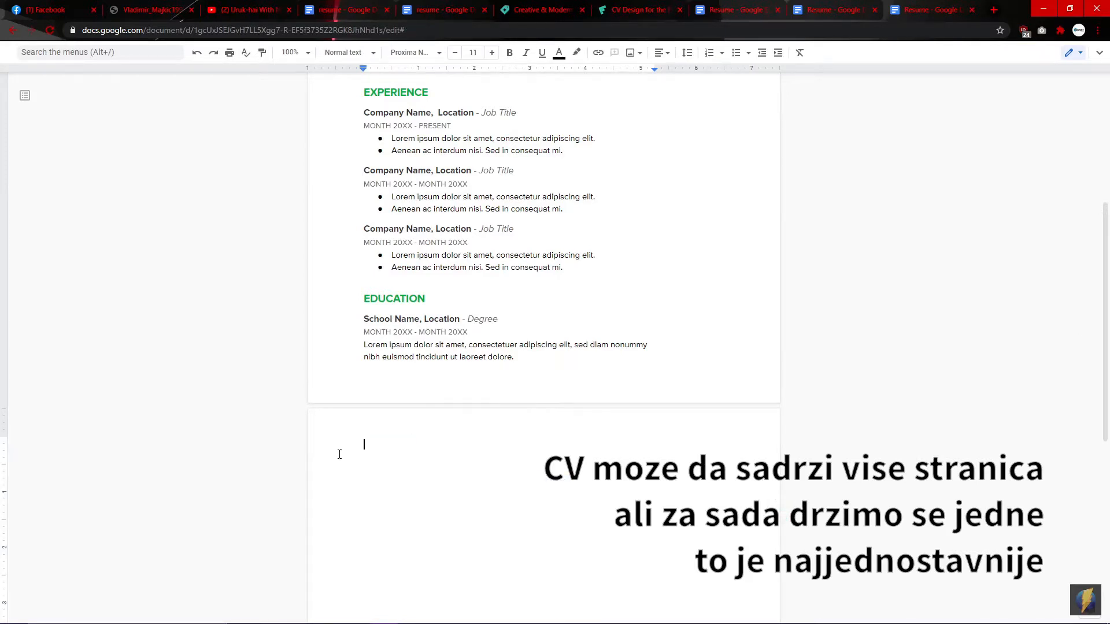
pyautogui.press('BackSpace')
pyautogui.scroll(2, 463, 345)
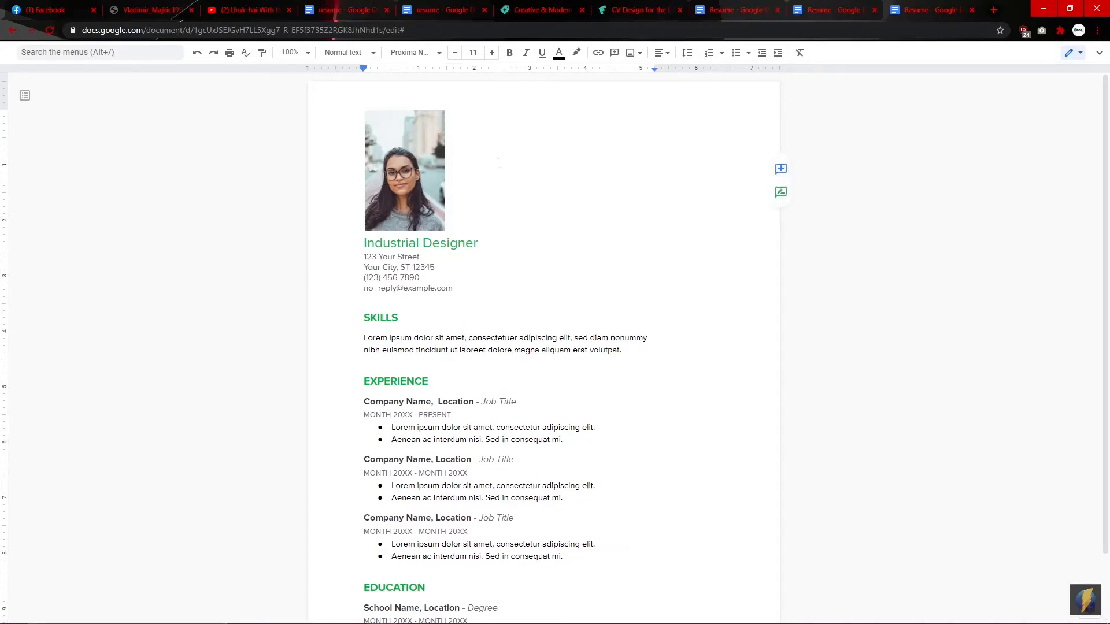
pyautogui.scroll(-2, 539, 417)
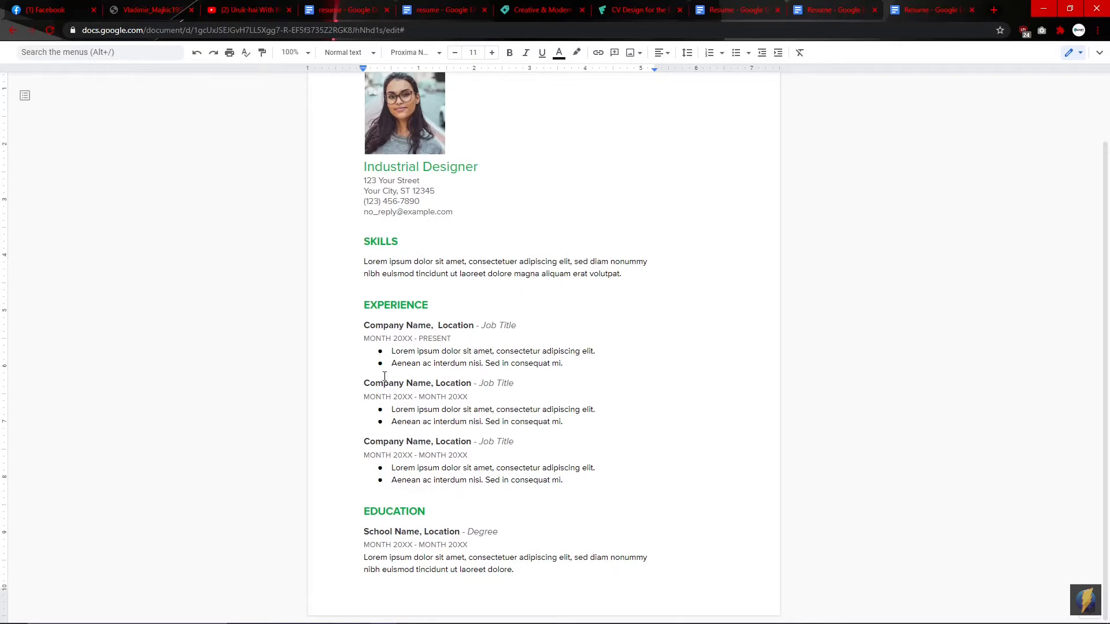
pyautogui.scroll(2, 389, 196)
# Step: Change the title to 'Menadzer Prodaje' and replace the placeholder street with the real street address
pyautogui.click(497, 243)
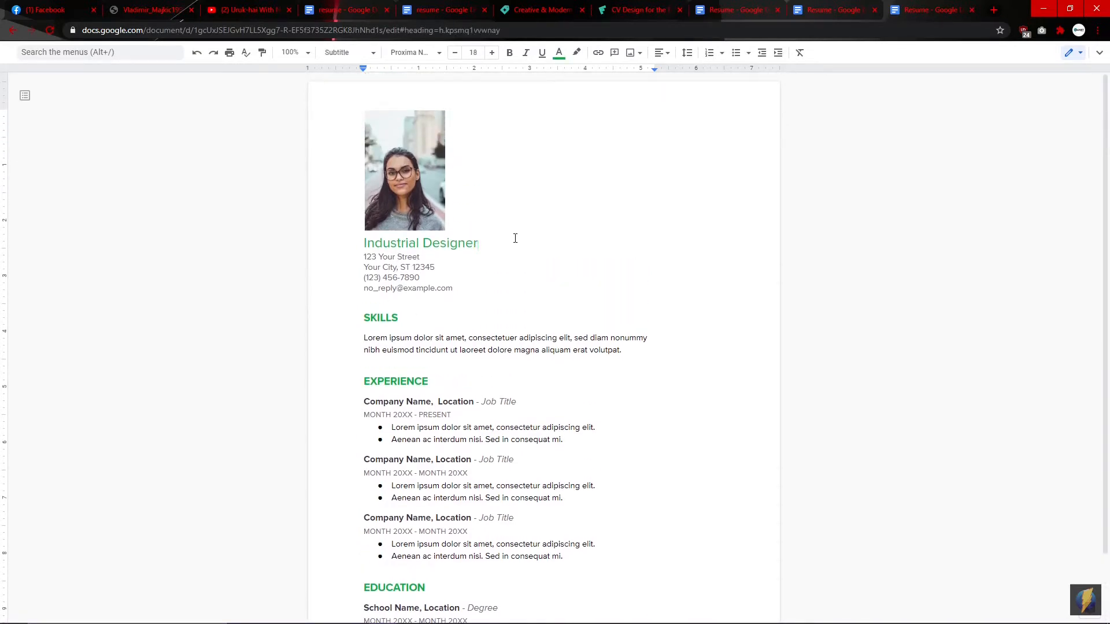
pyautogui.press('BackSpace')
pyautogui.press('BackSpace')
pyautogui.press('BackSpace')
pyautogui.press('BackSpace')
pyautogui.press('BackSpace')
pyautogui.press('BackSpace')
pyautogui.press('BackSpace')
pyautogui.press('BackSpace')
pyautogui.press('BackSpace')
pyautogui.press('BackSpace')
pyautogui.press('BackSpace')
pyautogui.press('BackSpace')
pyautogui.press('BackSpace')
pyautogui.press('BackSpace')
pyautogui.press('BackSpace')
pyautogui.press('BackSpace')
pyautogui.press('BackSpace')
pyautogui.press('BackSpace')
pyautogui.press('BackSpace')
pyautogui.write('M')
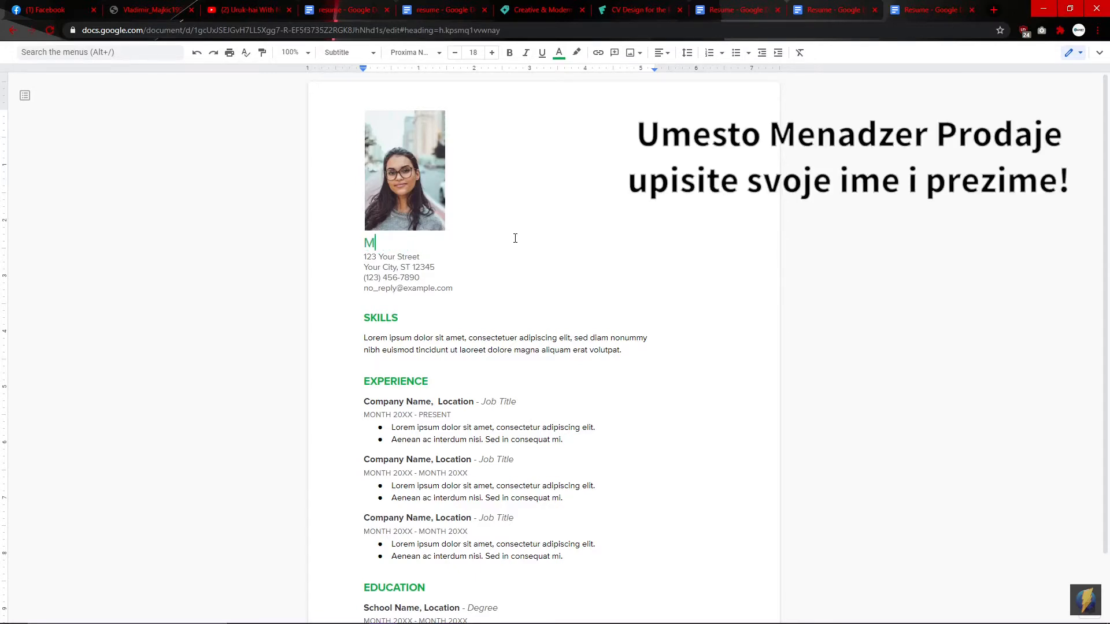
pyautogui.write('enadzer Prodaje')
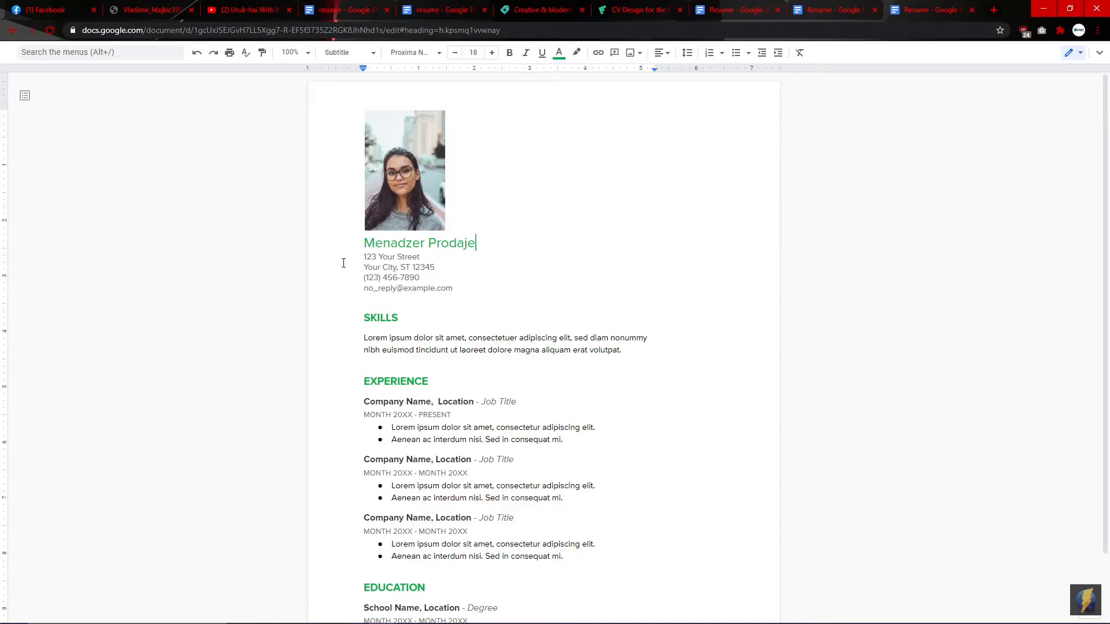
pyautogui.click(451, 257)
pyautogui.press('BackSpace')
pyautogui.press('BackSpace')
pyautogui.press('BackSpace')
pyautogui.press('BackSpace')
pyautogui.press('BackSpace')
pyautogui.press('BackSpace')
pyautogui.press('BackSpace')
pyautogui.press('BackSpace')
pyautogui.press('BackSpace')
pyautogui.press('BackSpace')
pyautogui.press('BackSpace')
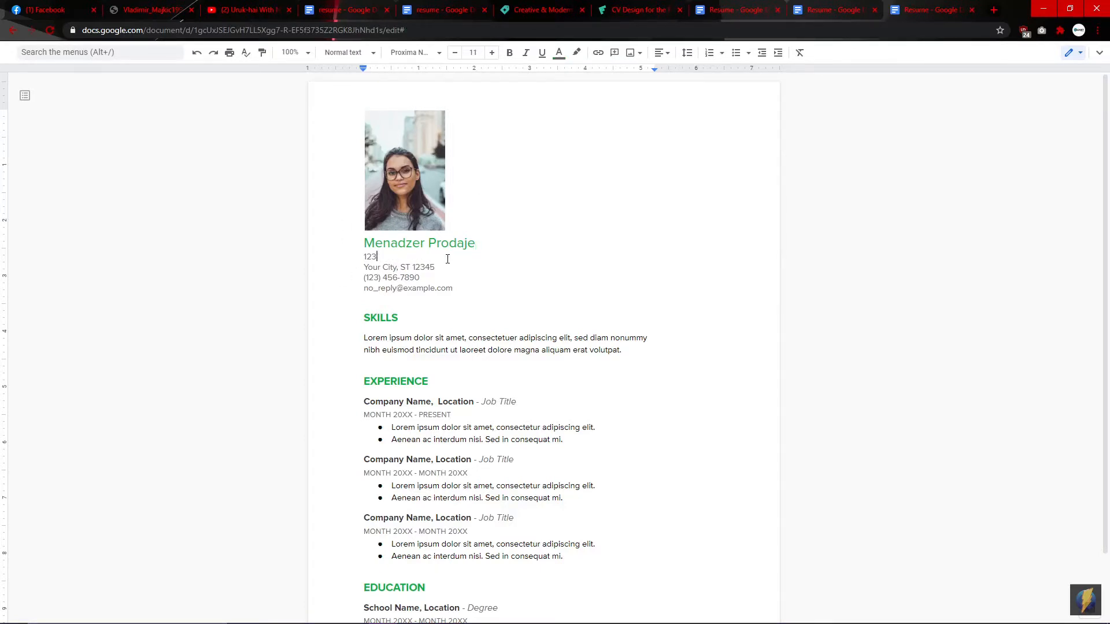
# Step: Replace the Your City, ST and postal code placeholders with the real city and postcode
pyautogui.press('Down')
pyautogui.press('Right')
pyautogui.press('Right')
pyautogui.press('Right')
pyautogui.press('Right')
pyautogui.press('Right')
pyautogui.press('Right')
pyautogui.press('BackSpace')
pyautogui.press('BackSpace')
pyautogui.press('BackSpace')
pyautogui.press('BackSpace')
pyautogui.press('BackSpace')
pyautogui.press('BackSpace')
pyautogui.press('BackSpace')
pyautogui.press('BackSpace')
pyautogui.press('BackSpace')
pyautogui.press('BackSpace')
pyautogui.write('Zrenjanin,')
pyautogui.press('Right')
pyautogui.press('Right')
pyautogui.press('Right')
pyautogui.press('Left')
pyautogui.press('BackSpace')
pyautogui.press('BackSpace')
pyautogui.write('zi')
pyautogui.press('BackSpace')
pyautogui.press('BackSpace')
# Step: Enter the real phone number and e-mail address in place of the placeholders
pyautogui.press('BackSpace')
pyautogui.press('BackSpace')
pyautogui.press('BackSpace')
pyautogui.press('BackSpace')
pyautogui.press('BackSpace')
pyautogui.write('23000')
pyautogui.press('Left')
pyautogui.press('Left')
pyautogui.press('Left')
pyautogui.press('Left')
pyautogui.press('Left')
pyautogui.press('Left')
pyautogui.press('Left')
pyautogui.press('BackSpace')
pyautogui.press('BackSpace')
pyautogui.press('BackSpace')
pyautogui.press('BackSpace')
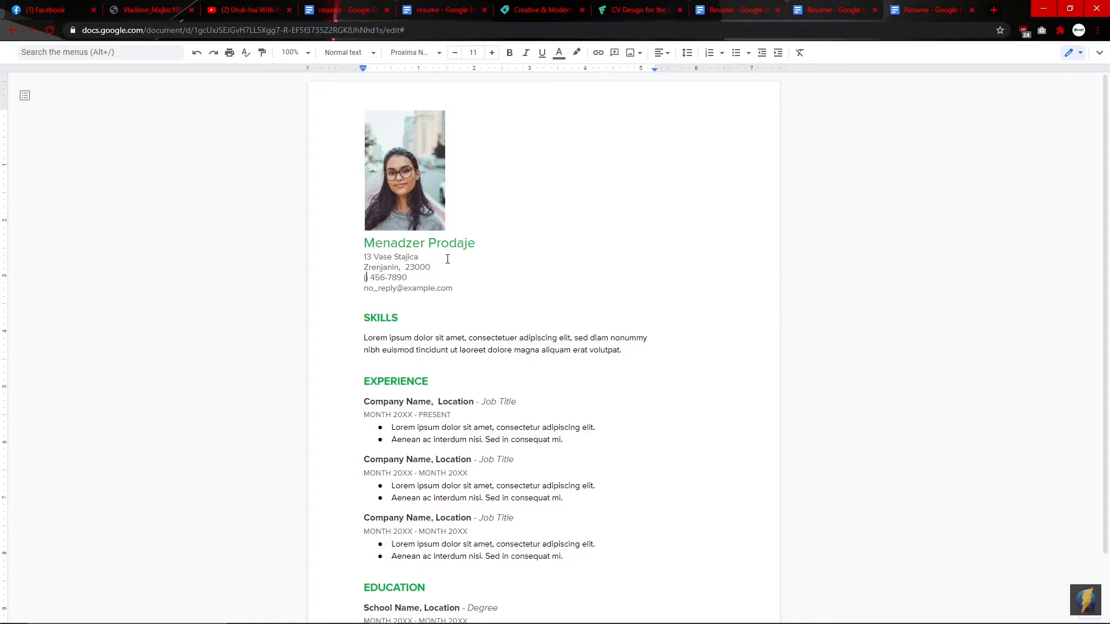
pyautogui.write('064')
pyautogui.press('BackSpace')
pyautogui.press('BackSpace')
pyautogui.press('BackSpace')
pyautogui.press('BackSpace')
pyautogui.press('BackSpace')
pyautogui.press('BackSpace')
pyautogui.press('BackSpace')
pyautogui.press('BackSpace')
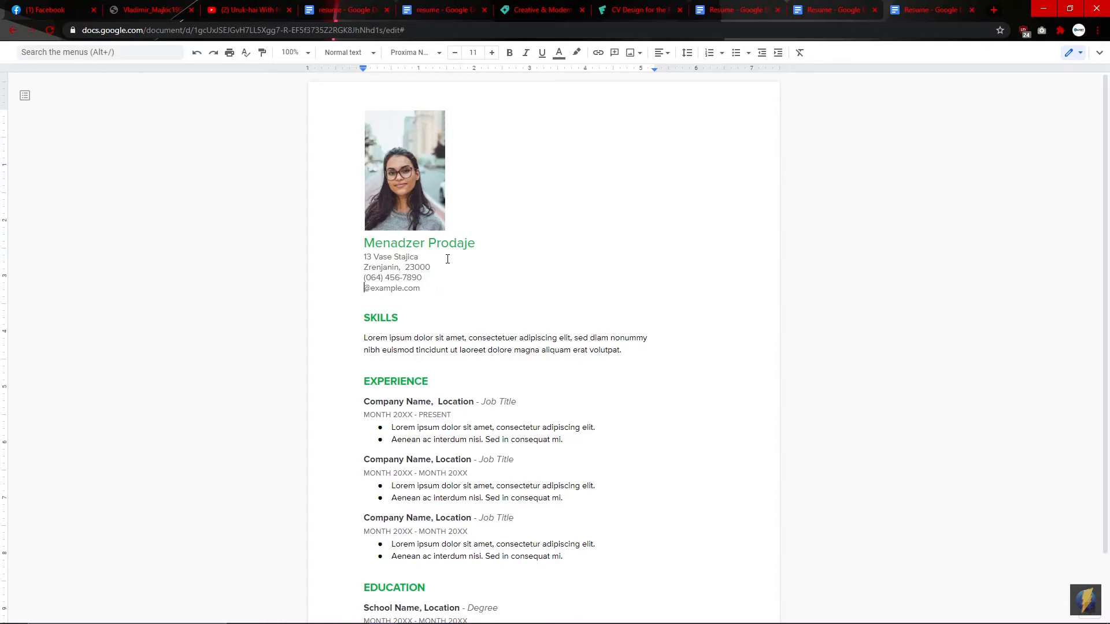
pyautogui.write('gamil')
pyautogui.press('Down')
pyautogui.press('Down')
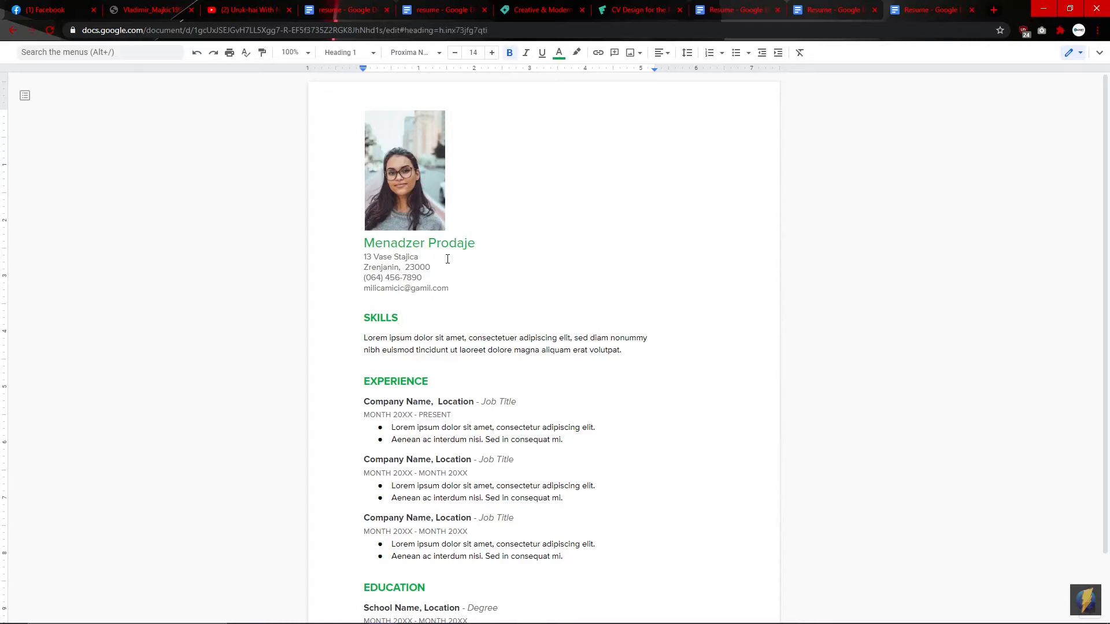
# Step: Retype the SKILLS heading as 'VESTINE' in all capitals
pyautogui.press('BackSpace')
pyautogui.press('BackSpace')
pyautogui.press('BackSpace')
pyautogui.press('BackSpace')
pyautogui.press('BackSpace')
pyautogui.press('BackSpace')
pyautogui.write('Vestine')
pyautogui.press('BackSpace')
pyautogui.press('BackSpace')
pyautogui.press('BackSpace')
pyautogui.press('BackSpace')
pyautogui.press('BackSpace')
pyautogui.press('BackSpace')
pyautogui.write('ESTINE')
pyautogui.press('Down')
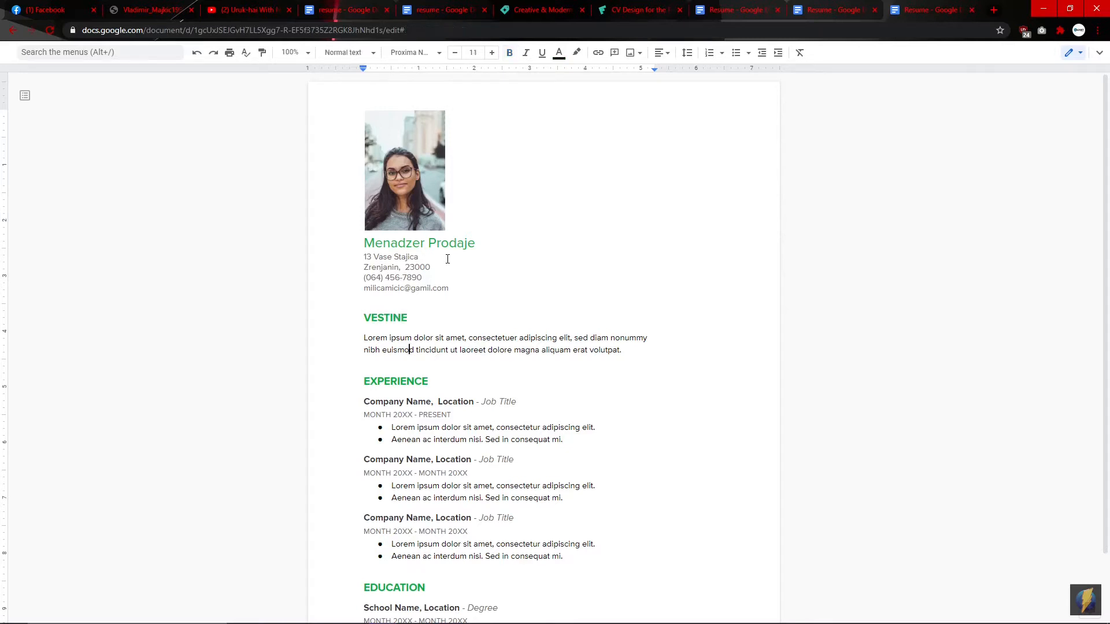
pyautogui.click(625, 350)
# Step: Replace the lorem ipsum paragraph under VESTINE with the pasted skills list
pyautogui.moveTo(627, 351); pyautogui.dragTo(360, 342)
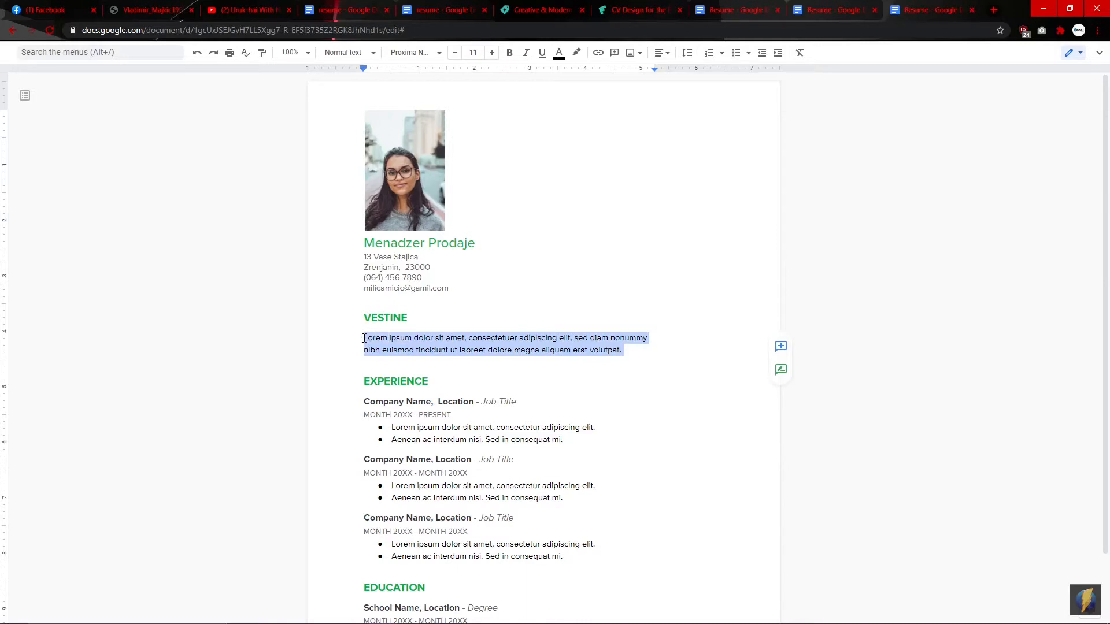
pyautogui.press('BackSpace')
pyautogui.write('Ovde mozet')
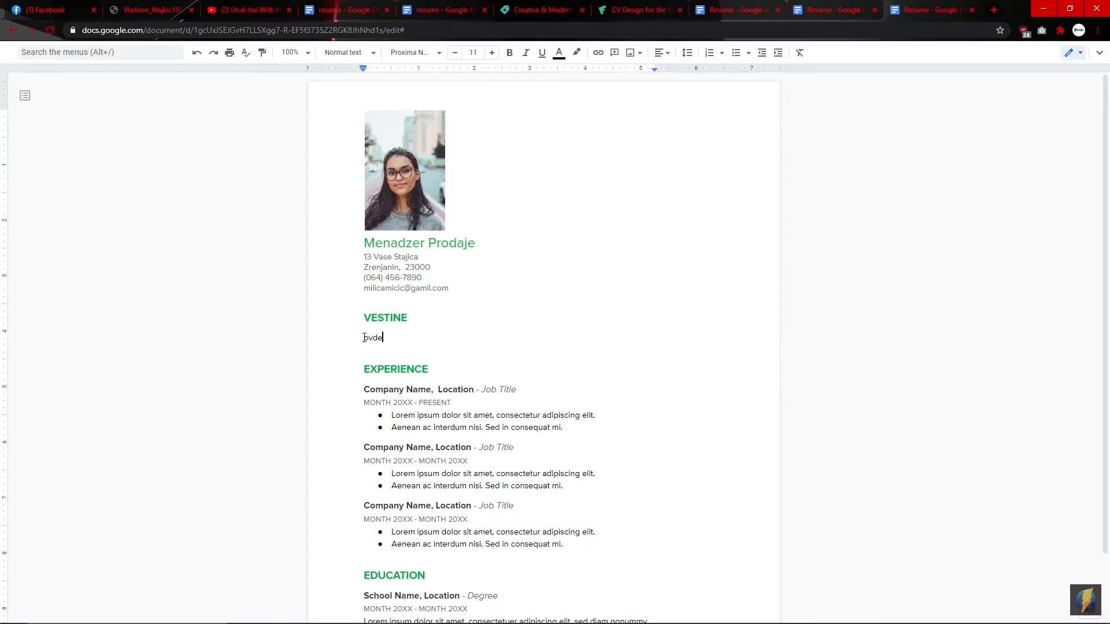
pyautogui.write('e upisati svoje vestine,kao st')
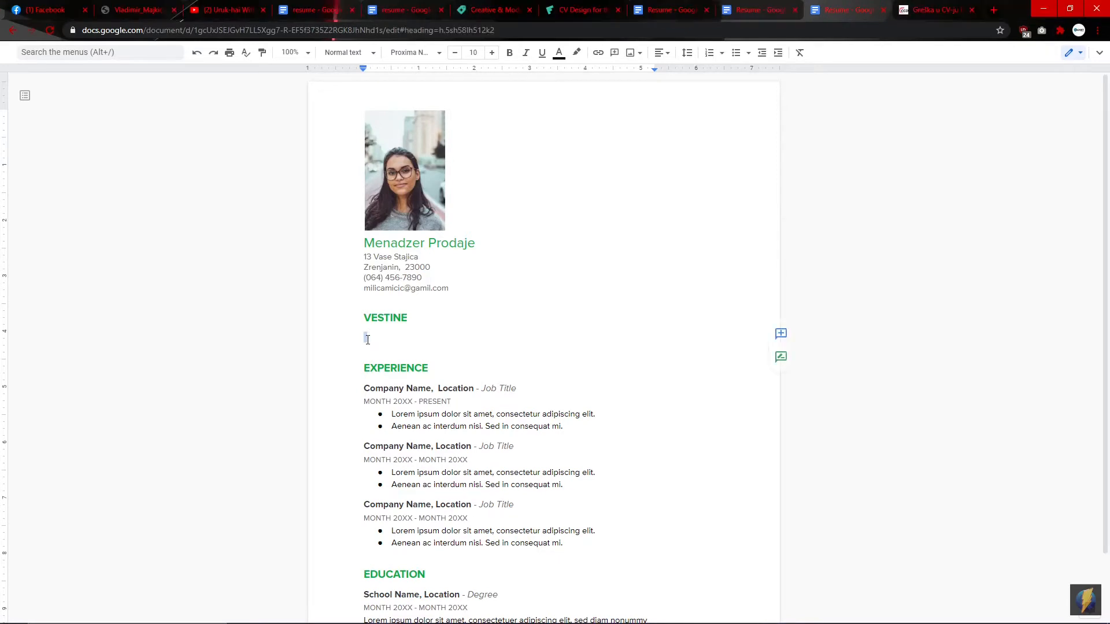
pyautogui.rightClick(370, 335)
pyautogui.click(405, 385)
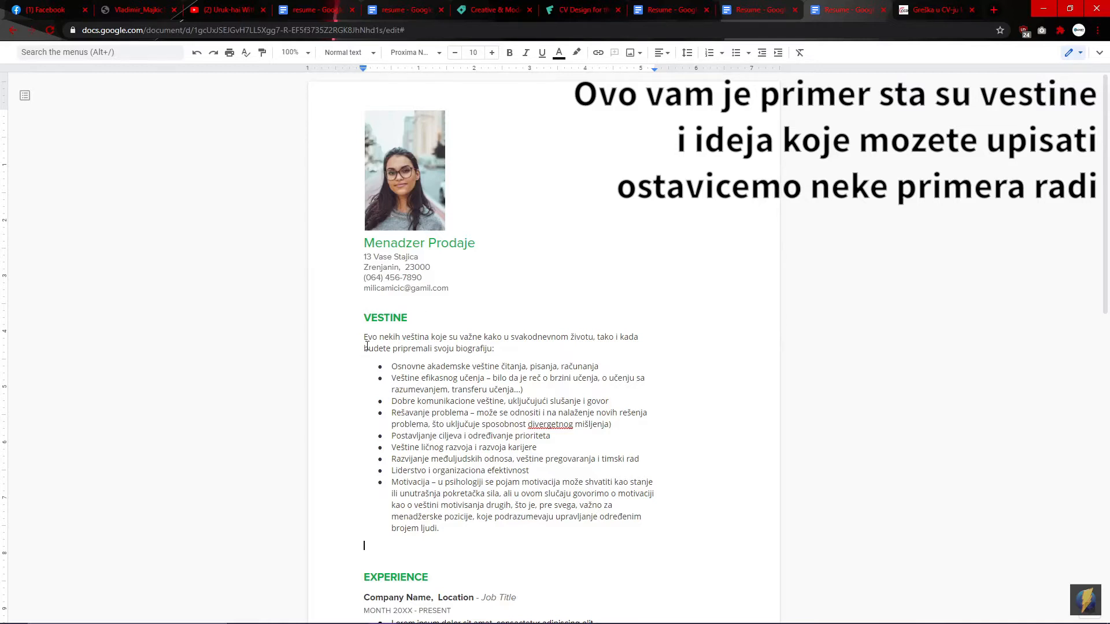
# Step: Delete the intro sentence, all but the first two bullets, and blank lines before EXPERIENCE
pyautogui.moveTo(501, 346); pyautogui.dragTo(362, 337)
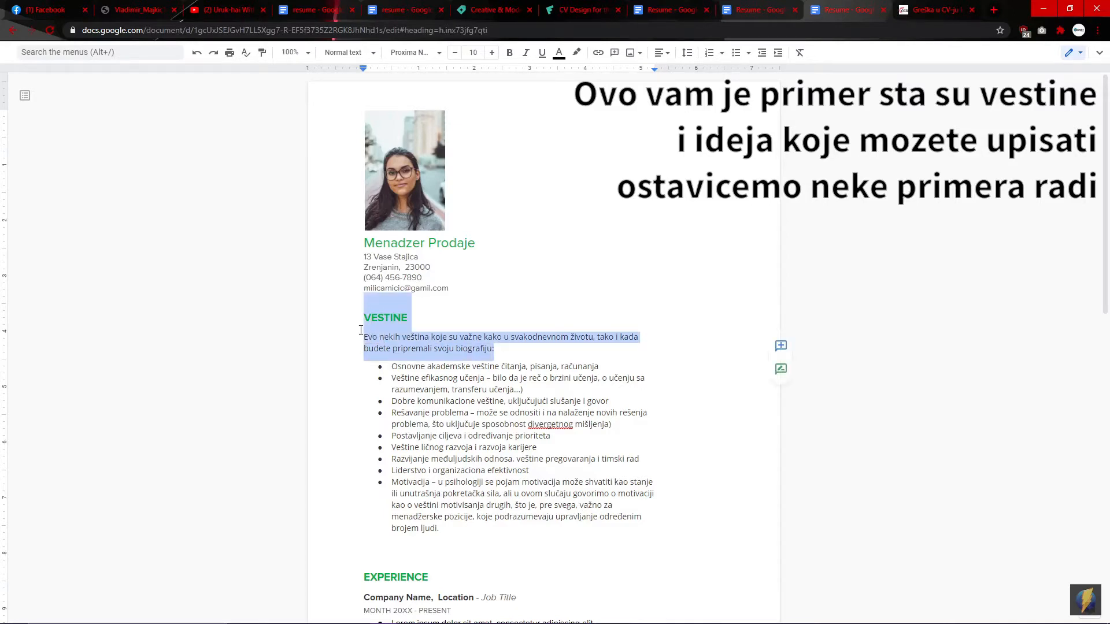
pyautogui.press('BackSpace')
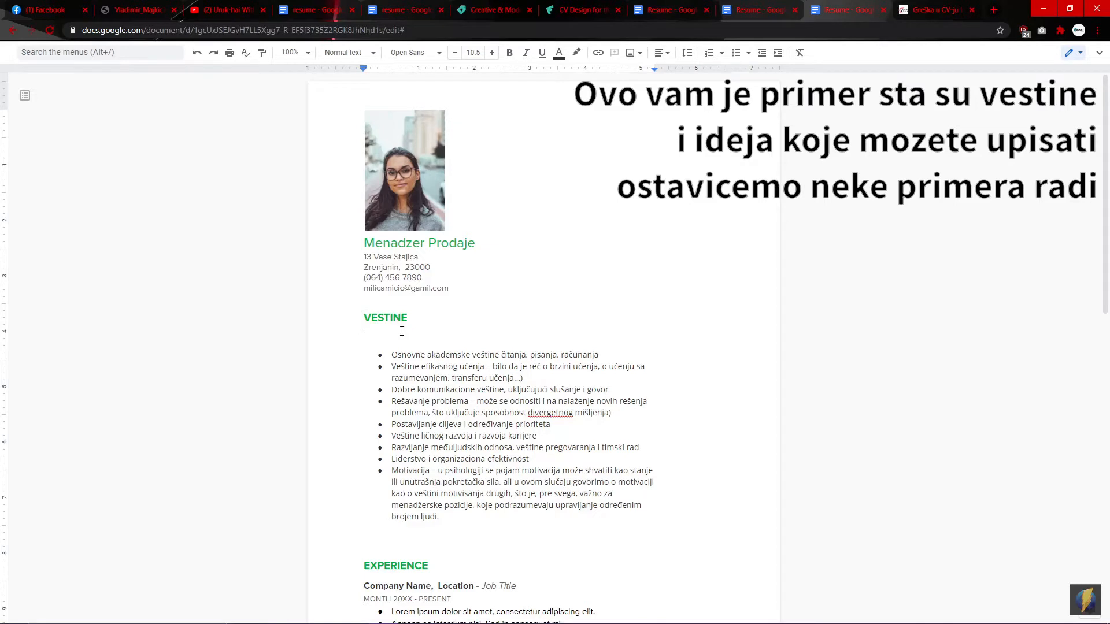
pyautogui.press('BackSpace')
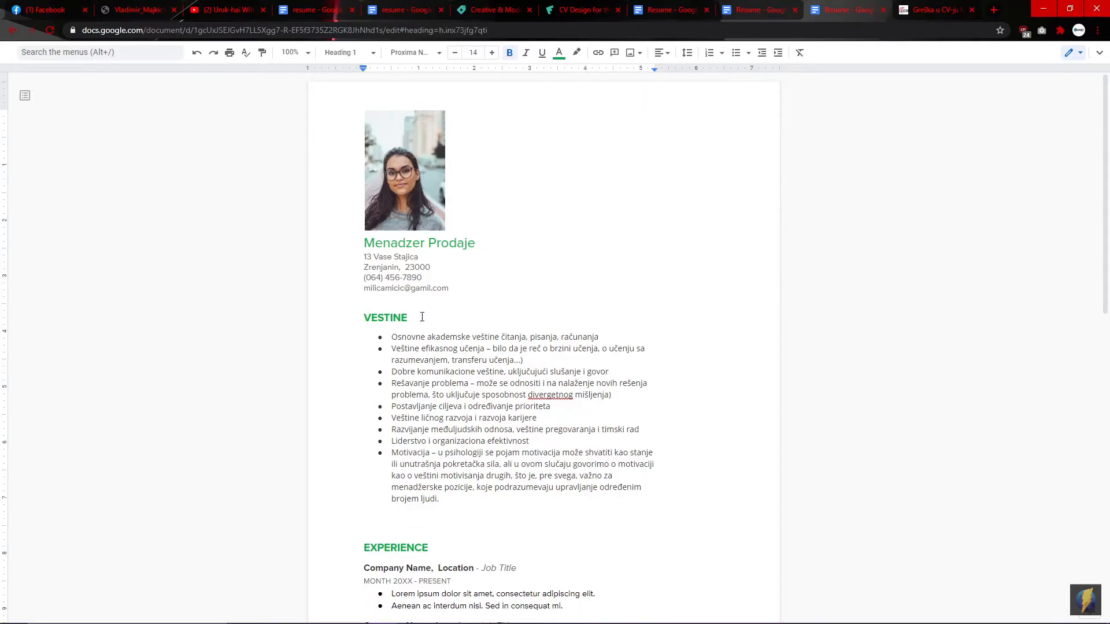
pyautogui.moveTo(441, 500); pyautogui.dragTo(379, 369)
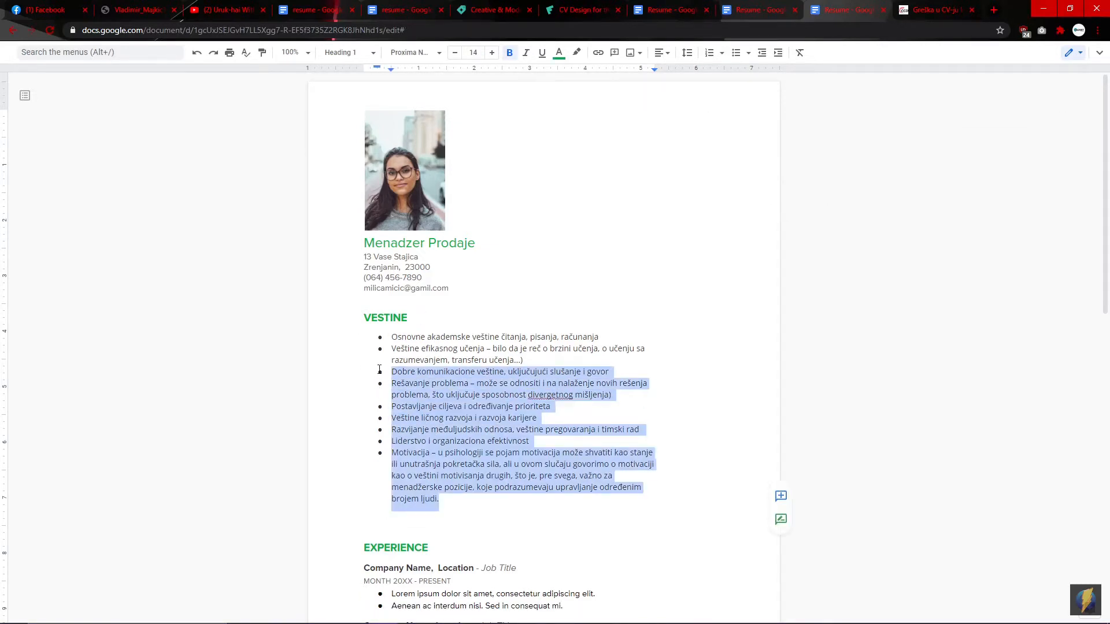
pyautogui.press('BackSpace')
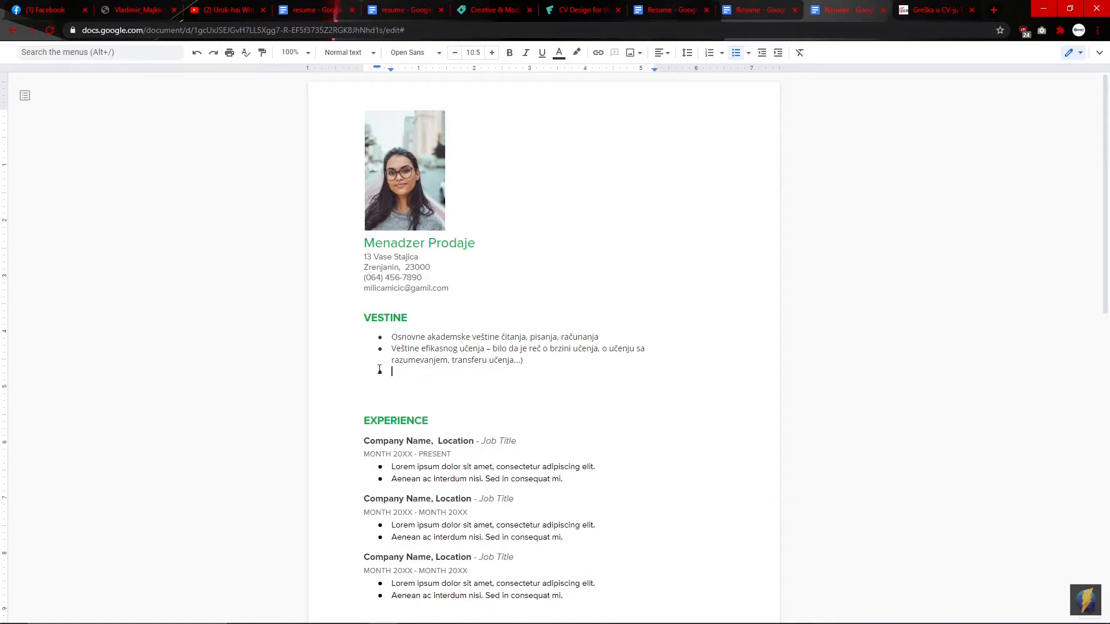
pyautogui.press('BackSpace')
pyautogui.press('BackSpace')
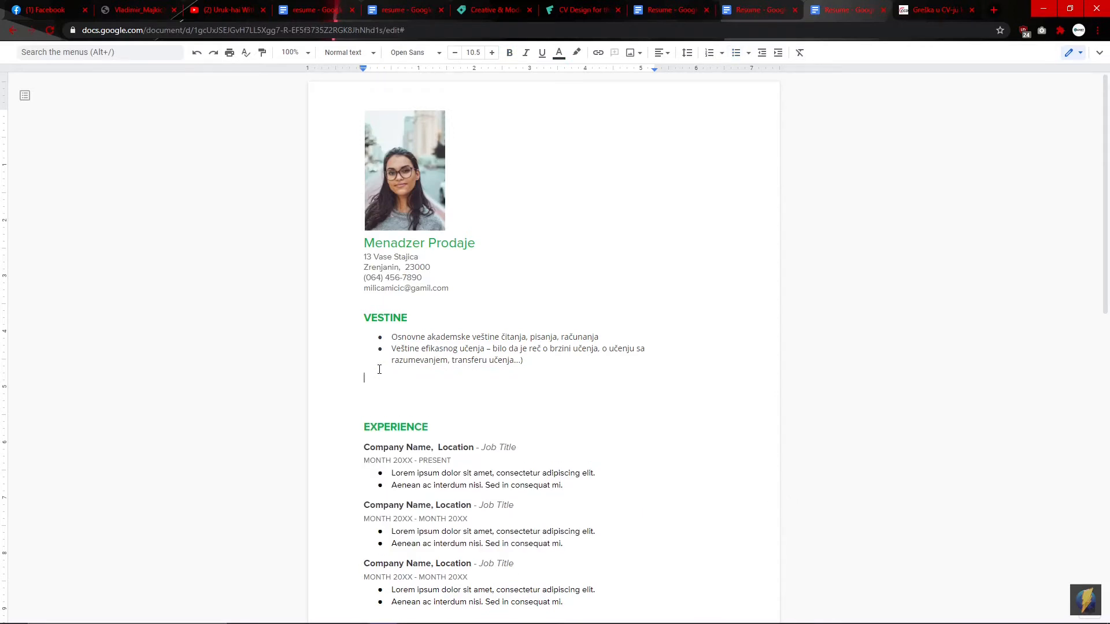
pyautogui.press('BackSpace')
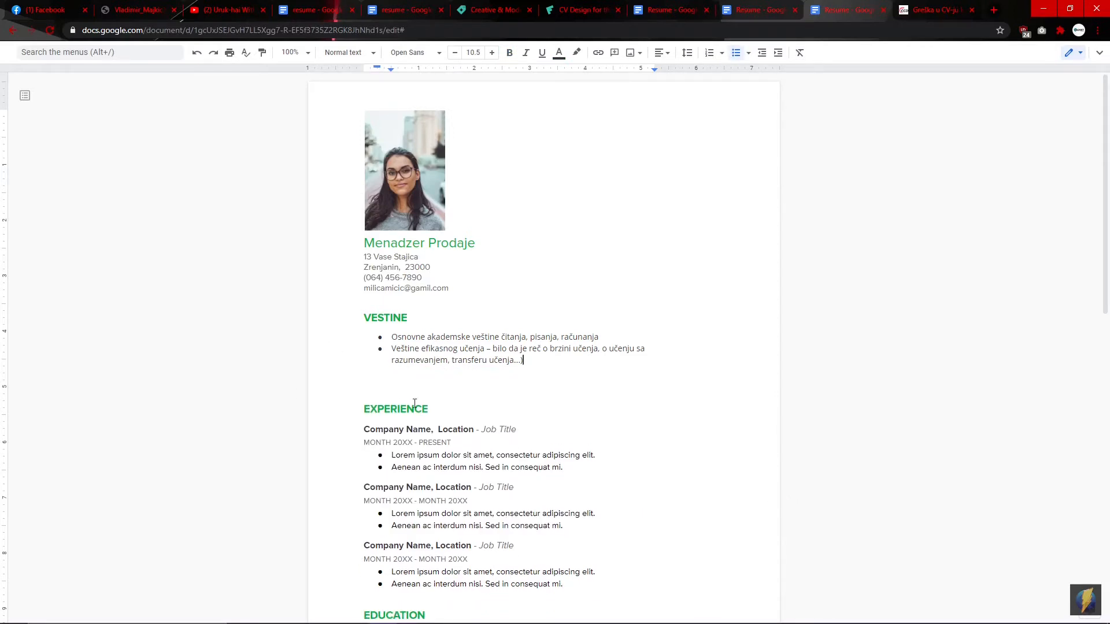
pyautogui.click(374, 409)
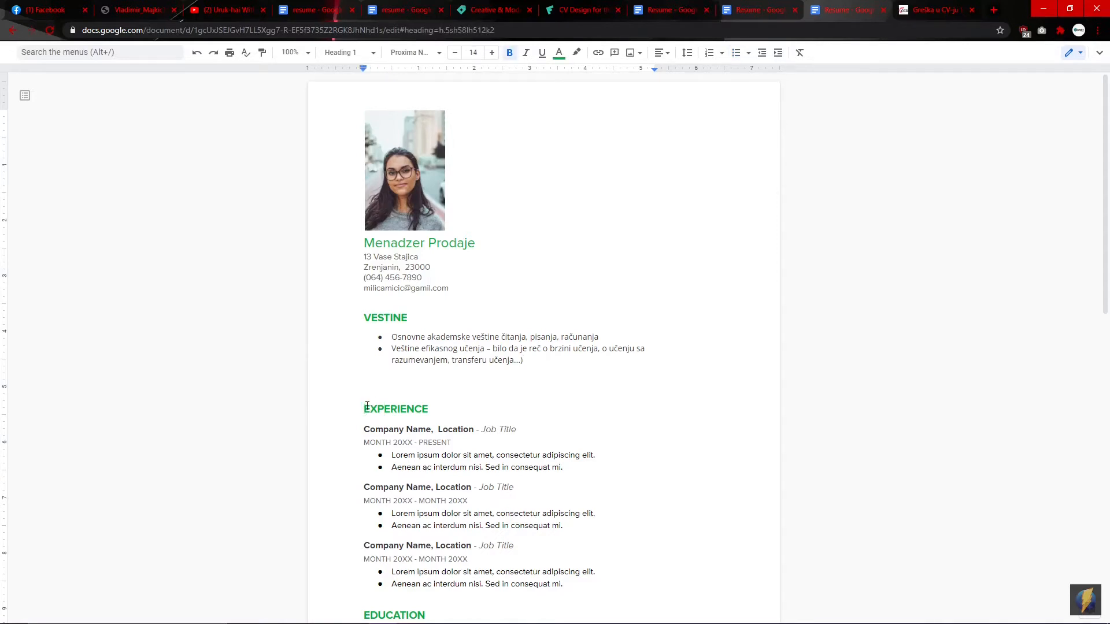
pyautogui.press('BackSpace')
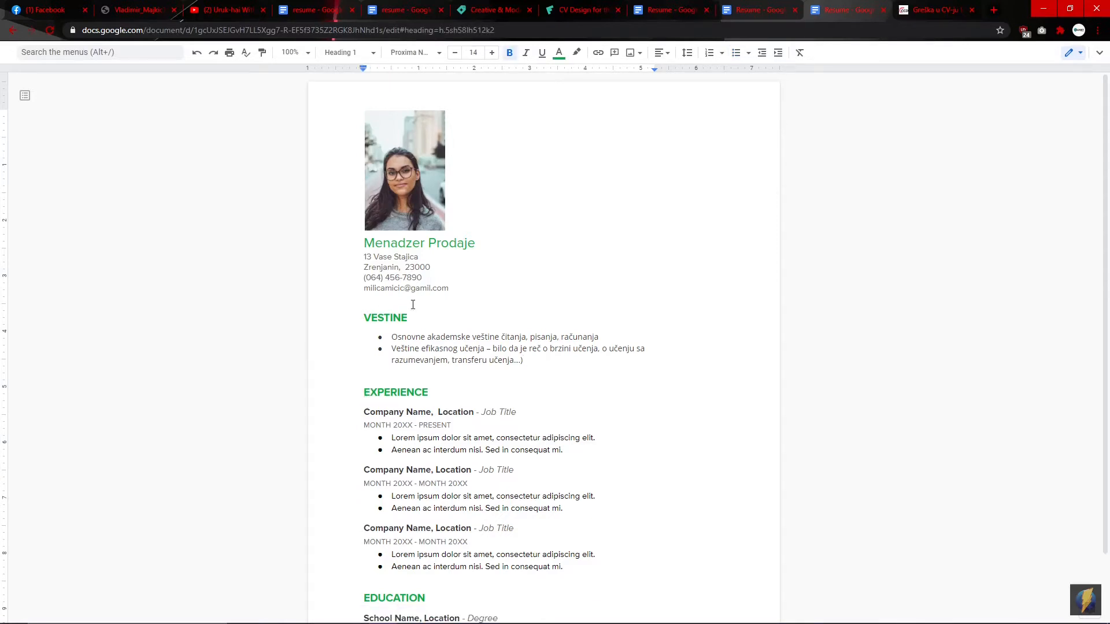
# Step: Rename the EXPERIENCE heading to 'Iskustvo'
pyautogui.scroll(-2, 461, 307)
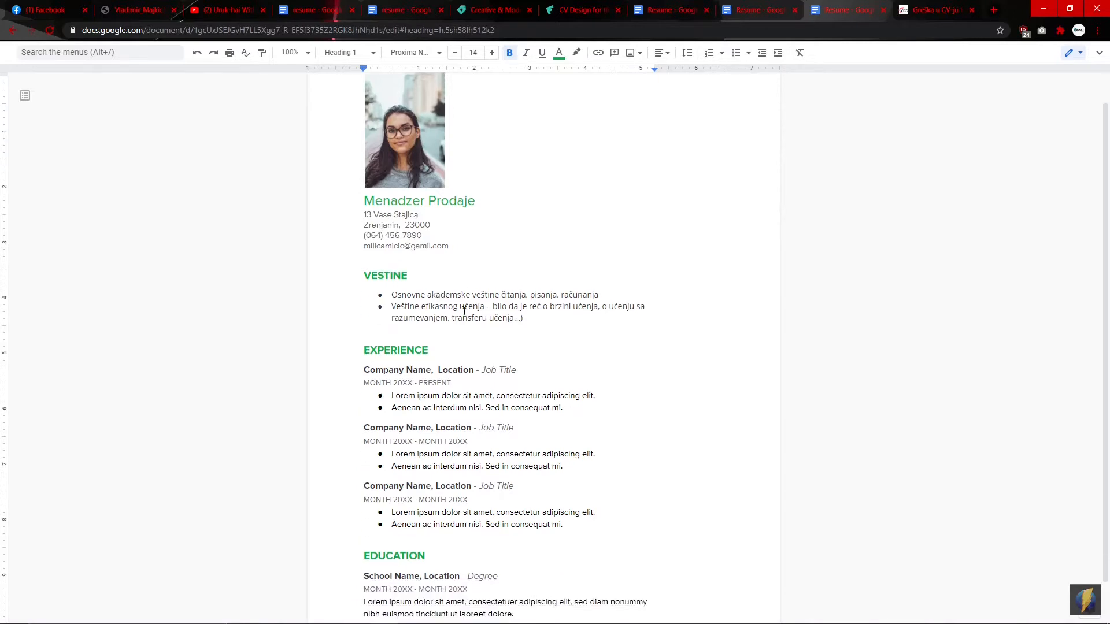
pyautogui.click(437, 309)
pyautogui.press('BackSpace')
pyautogui.press('BackSpace')
pyautogui.press('BackSpace')
pyautogui.press('BackSpace')
pyautogui.press('BackSpace')
pyautogui.press('BackSpace')
pyautogui.press('BackSpace')
pyautogui.press('BackSpace')
pyautogui.press('BackSpace')
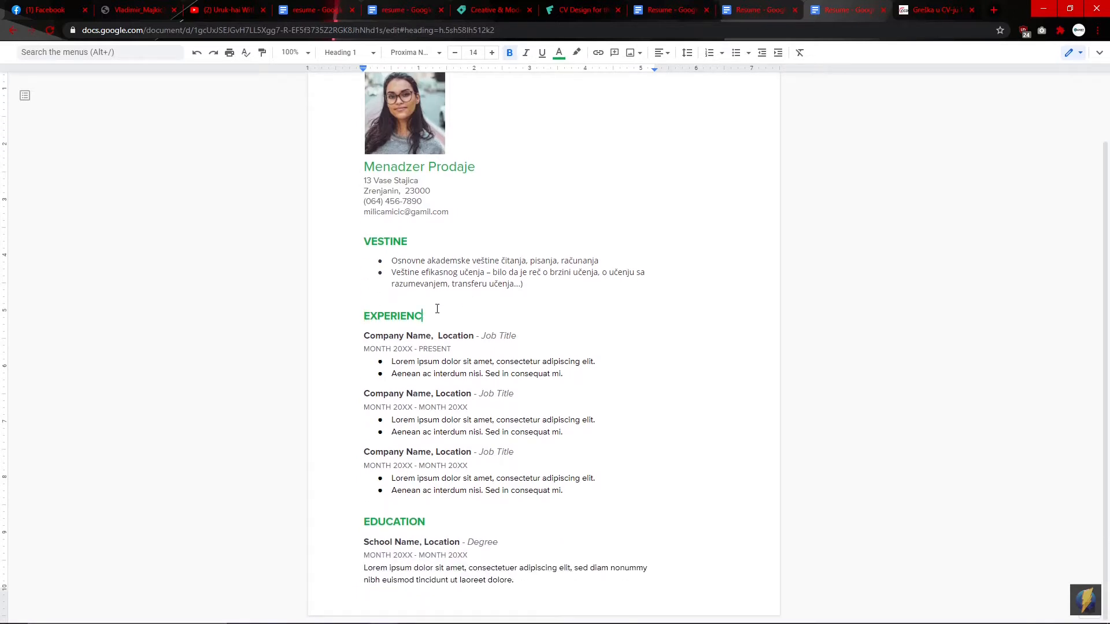
pyautogui.press('BackSpace')
pyautogui.write('Iskustvo')
# Step: Replace Company Name, Location and Job Title with 'Ime, kompanije', 'lokacija kompanije' and 'sta ste radili na to radnom mestu'
pyautogui.click(432, 335)
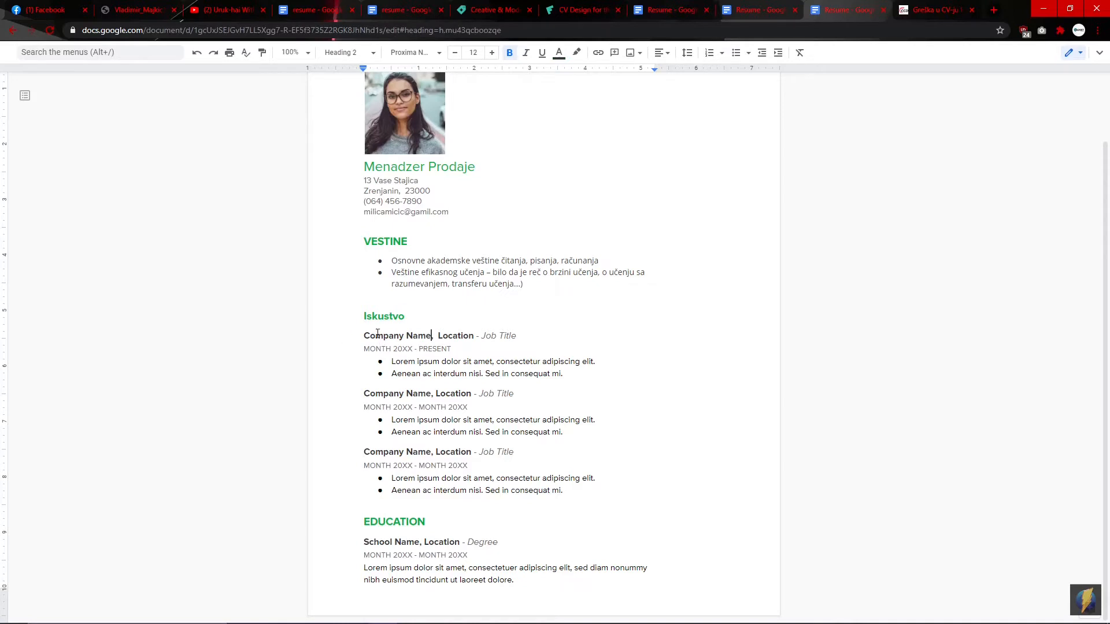
pyautogui.press('BackSpace')
pyautogui.press('BackSpace')
pyautogui.press('BackSpace')
pyautogui.press('BackSpace')
pyautogui.press('BackSpace')
pyautogui.press('BackSpace')
pyautogui.press('BackSpace')
pyautogui.press('BackSpace')
pyautogui.press('BackSpace')
pyautogui.press('BackSpace')
pyautogui.press('BackSpace')
pyautogui.press('BackSpace')
pyautogui.press('BackSpace')
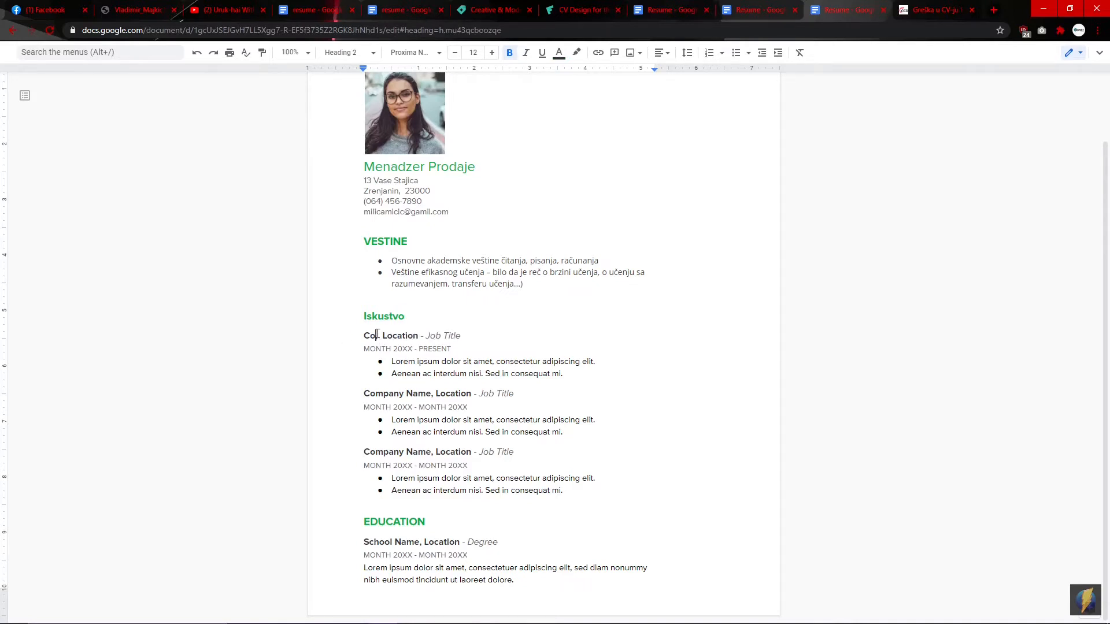
pyautogui.write('Ime,')
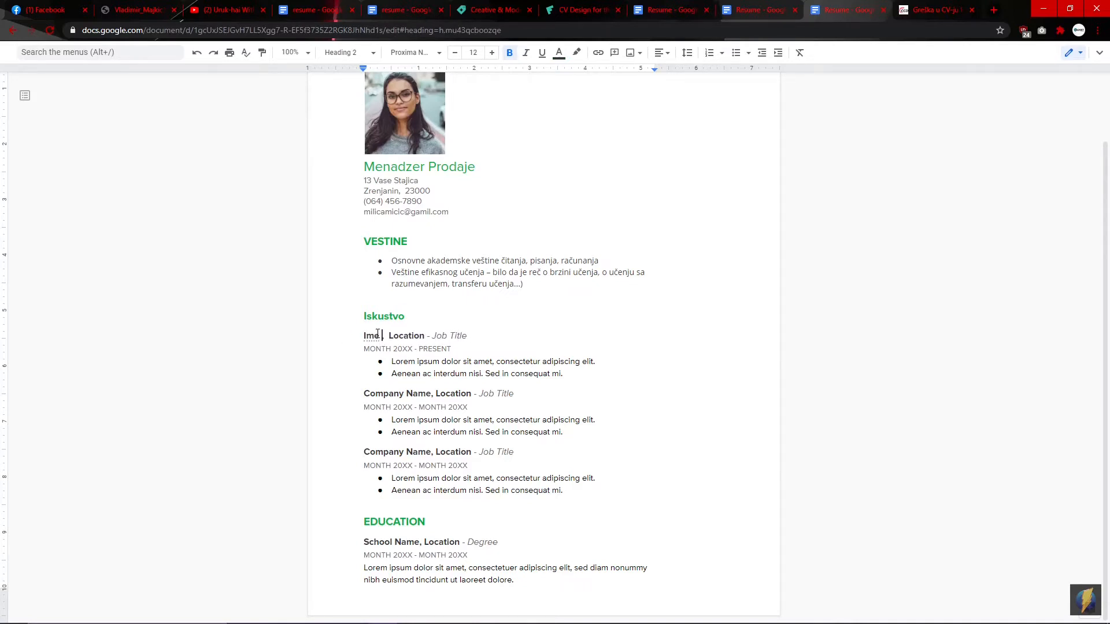
pyautogui.write(' kompanije')
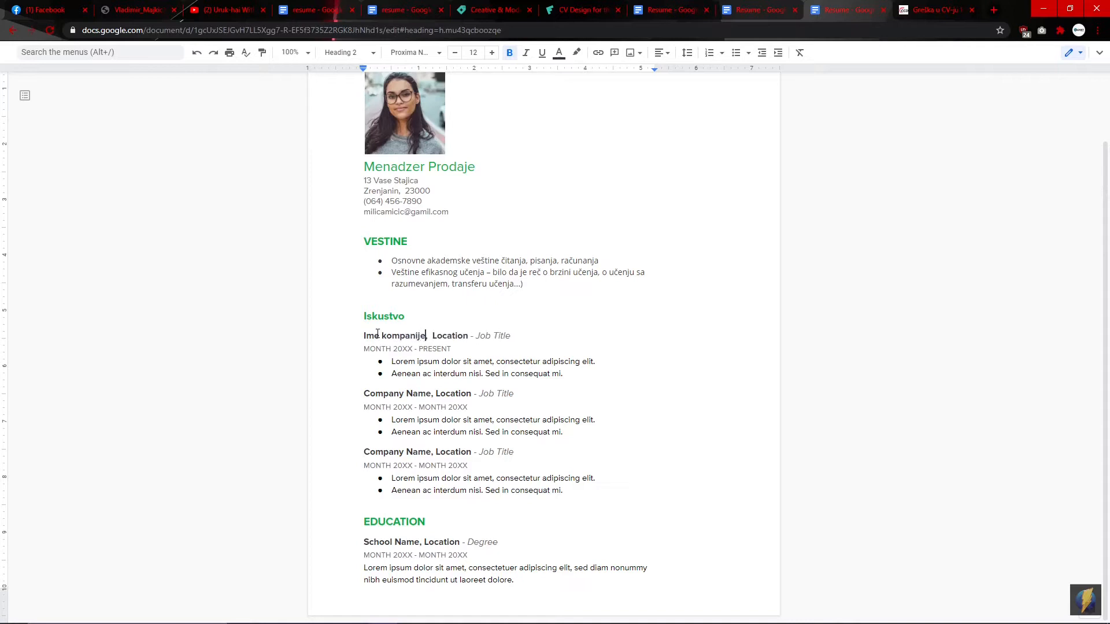
pyautogui.press('Right')
pyautogui.press('Right')
pyautogui.press('Right')
pyautogui.press('Right')
pyautogui.press('Right')
pyautogui.press('Right')
pyautogui.press('Right')
pyautogui.press('Right')
pyautogui.press('Right')
pyautogui.press('Right')
pyautogui.press('Right')
pyautogui.press('BackSpace')
pyautogui.press('BackSpace')
pyautogui.press('BackSpace')
pyautogui.press('BackSpace')
pyautogui.press('BackSpace')
pyautogui.press('BackSpace')
pyautogui.press('BackSpace')
pyautogui.press('BackSpace')
pyautogui.write('lokacija kompanije')
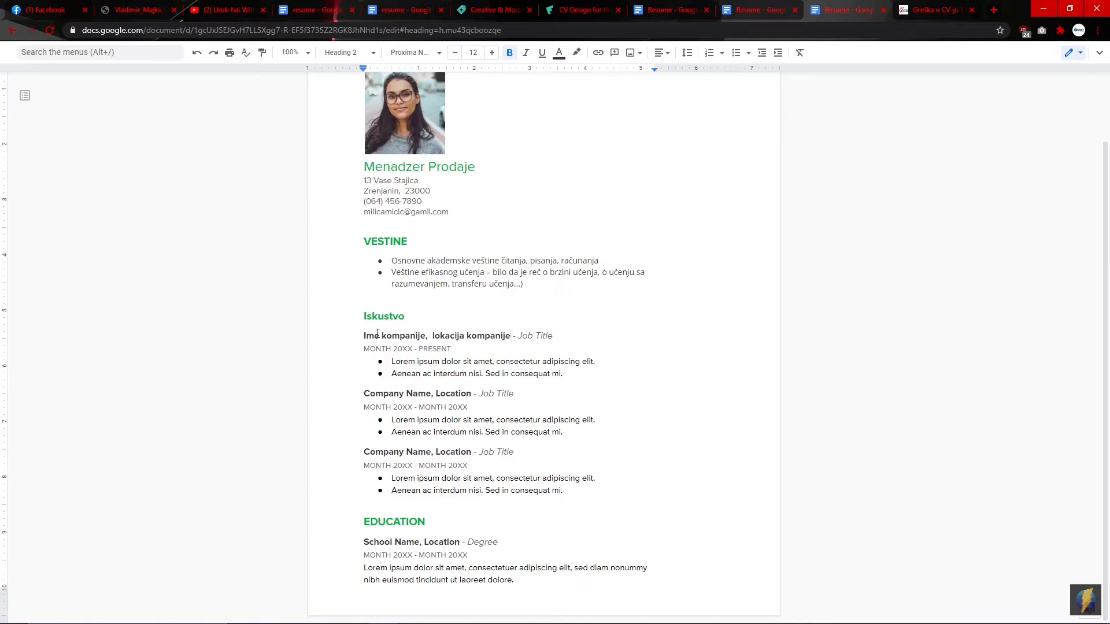
pyautogui.press('Right')
pyautogui.press('Right')
pyautogui.press('Right')
pyautogui.press('Right')
pyautogui.press('Right')
pyautogui.press('Right')
pyautogui.press('Right')
pyautogui.press('Right')
pyautogui.press('Right')
pyautogui.press('Right')
pyautogui.press('Right')
pyautogui.press('Right')
pyautogui.press('BackSpace')
pyautogui.press('BackSpace')
pyautogui.press('BackSpace')
pyautogui.press('BackSpace')
pyautogui.press('BackSpace')
pyautogui.press('BackSpace')
pyautogui.press('BackSpace')
pyautogui.press('BackSpace')
pyautogui.press('BackSpace')
pyautogui.write('sta ste rad')
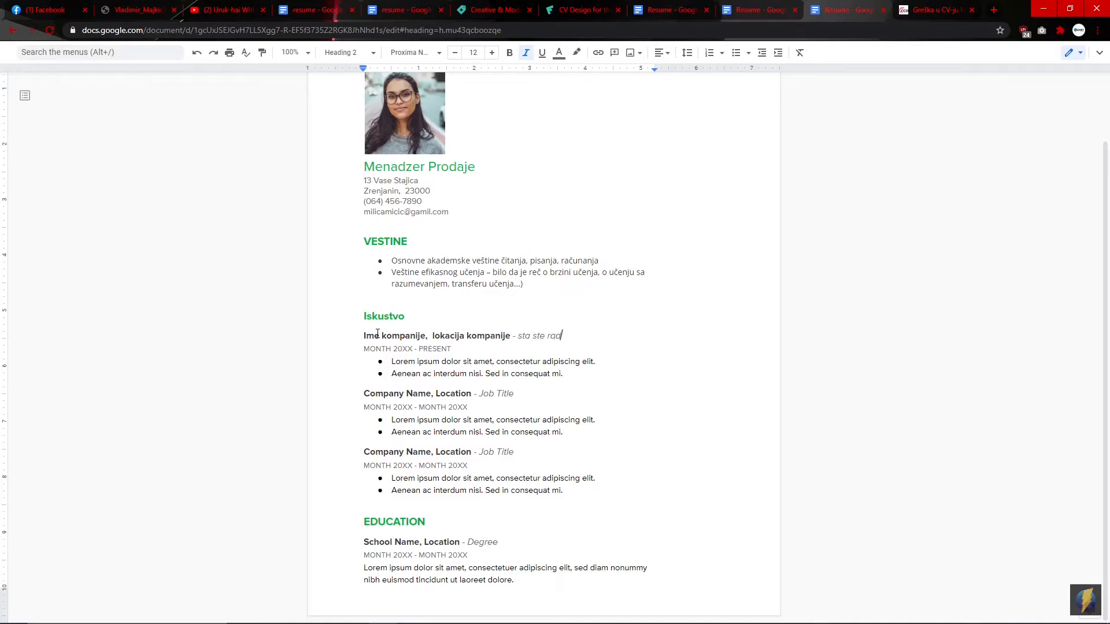
pyautogui.write('ili na to radnom mestu')
pyautogui.click(365, 348)
# Step: Replace MONTH 20XX - PRESENT with 'Koliko je trajalo mesec godina - da li jos uvek radite tamo ako ne napisite do kada ste'
pyautogui.write('Koliko j')
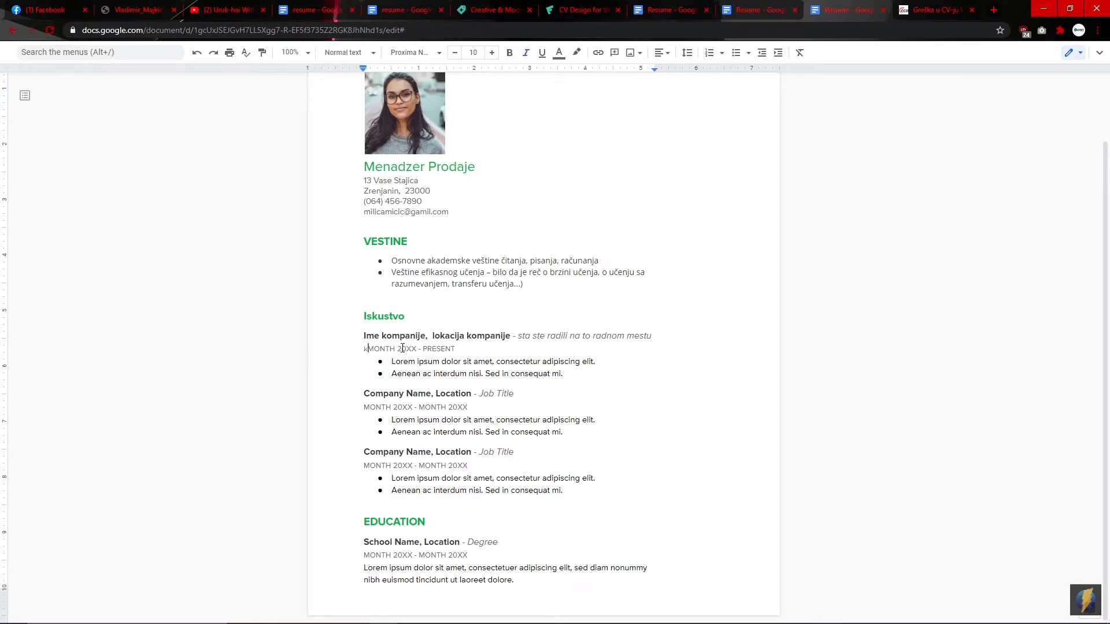
pyautogui.write('e trajalo')
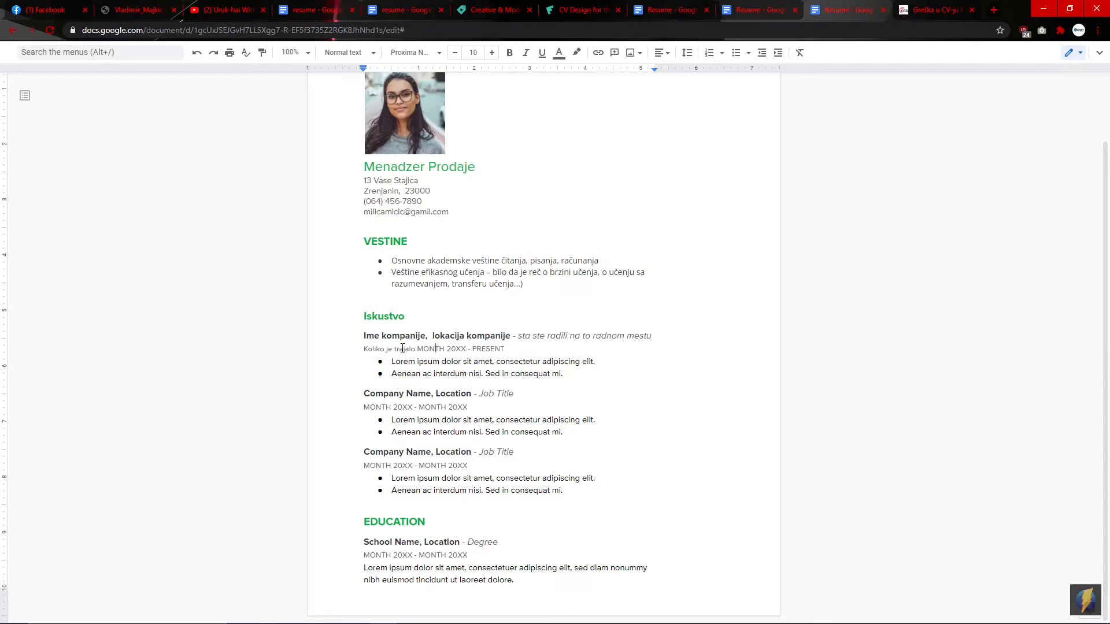
pyautogui.press('BackSpace')
pyautogui.press('BackSpace')
pyautogui.press('BackSpace')
pyautogui.press('BackSpace')
pyautogui.press('BackSpace')
pyautogui.write('mesec')
pyautogui.press('Right')
pyautogui.press('BackSpace')
pyautogui.press('BackSpace')
pyautogui.press('BackSpace')
pyautogui.press('BackSpace')
pyautogui.write('godina')
pyautogui.press('BackSpace')
pyautogui.press('BackSpace')
pyautogui.press('BackSpace')
pyautogui.press('BackSpace')
pyautogui.press('BackSpace')
pyautogui.press('BackSpace')
pyautogui.press('BackSpace')
pyautogui.write('da li jos uvek radite tamo ak')
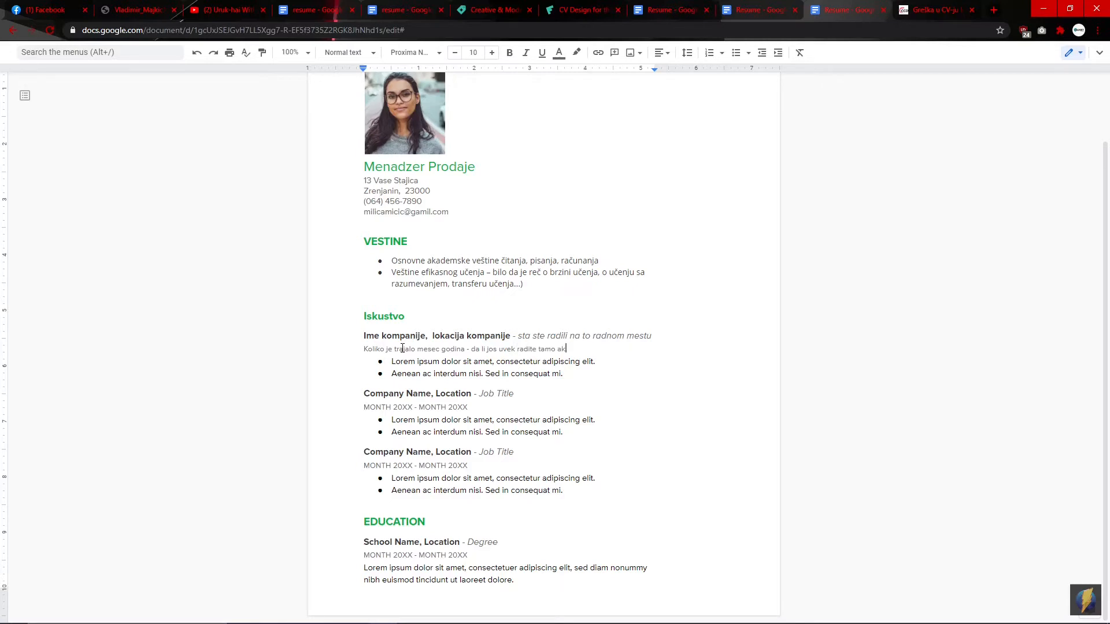
pyautogui.write('o ne napisite do kada ste')
# Step: Replace the first placeholder bullet with 'Ovde mozete navesti nesto vezano za vase radno mesto'
pyautogui.click(599, 361)
pyautogui.press('BackSpace')
pyautogui.press('BackSpace')
pyautogui.press('BackSpace')
pyautogui.press('BackSpace')
pyautogui.press('BackSpace')
pyautogui.press('BackSpace')
pyautogui.press('BackSpace')
pyautogui.press('BackSpace')
pyautogui.press('BackSpace')
pyautogui.press('BackSpace')
pyautogui.press('BackSpace')
pyautogui.press('BackSpace')
pyautogui.press('BackSpace')
pyautogui.press('BackSpace')
pyautogui.press('BackSpace')
pyautogui.press('BackSpace')
pyautogui.press('BackSpace')
pyautogui.press('BackSpace')
pyautogui.press('BackSpace')
pyautogui.press('BackSpace')
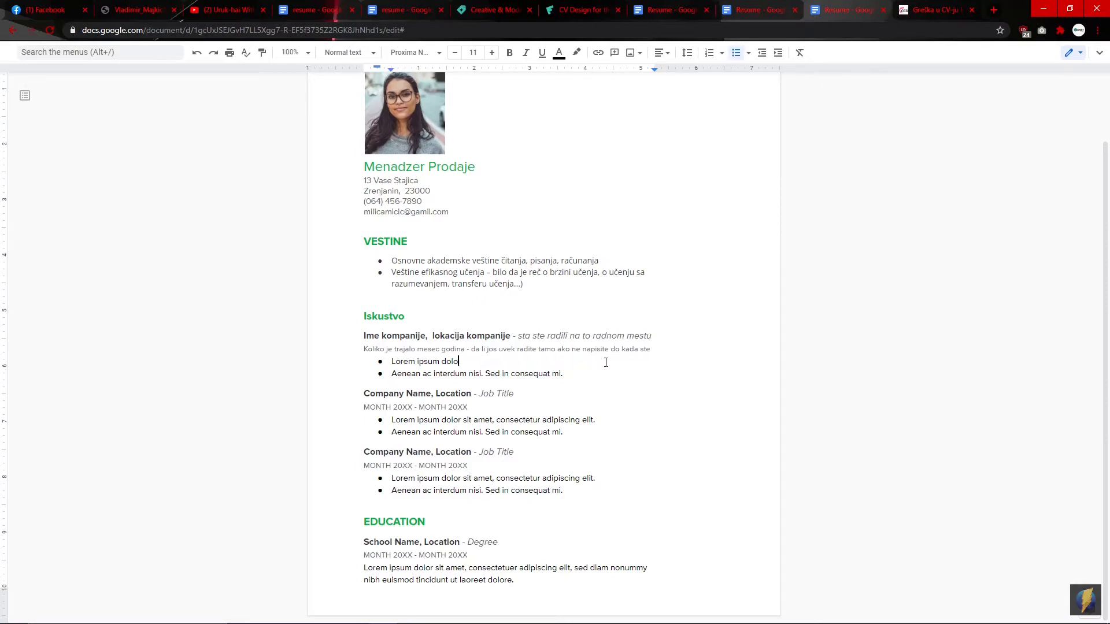
pyautogui.press('BackSpace')
pyautogui.press('BackSpace')
pyautogui.press('BackSpace')
pyautogui.press('BackSpace')
pyautogui.press('BackSpace')
pyautogui.press('BackSpace')
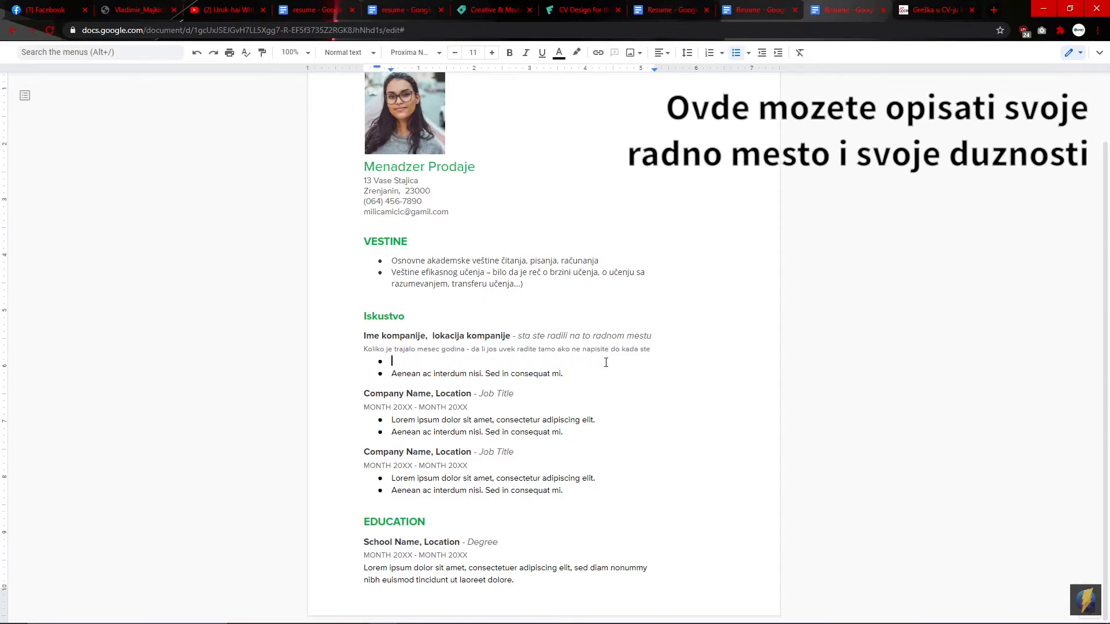
pyautogui.write('ovde moztet')
pyautogui.press('BackSpace')
pyautogui.press('BackSpace')
pyautogui.write('ete navesti nesto vezanio')
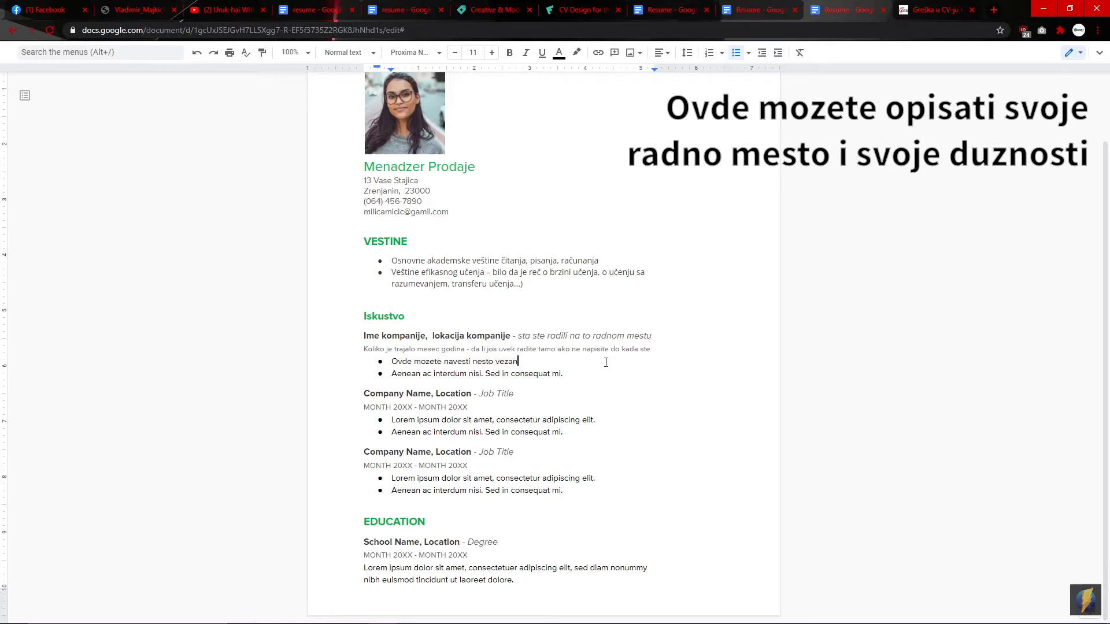
pyautogui.press('BackSpace')
pyautogui.write('o za vase radn')
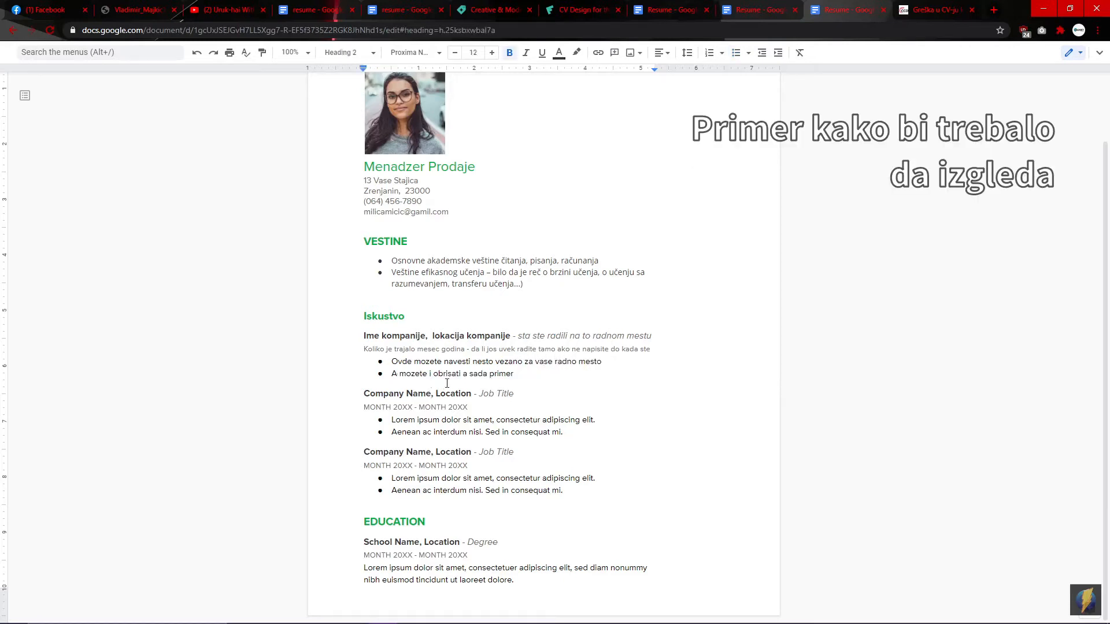
pyautogui.press('BackSpace')
pyautogui.press('BackSpace')
pyautogui.press('BackSpace')
pyautogui.press('BackSpace')
pyautogui.press('BackSpace')
pyautogui.press('BackSpace')
pyautogui.press('BackSpace')
pyautogui.press('BackSpace')
pyautogui.press('BackSpace')
pyautogui.press('BackSpace')
pyautogui.press('BackSpace')
pyautogui.press('BackSpace')
pyautogui.press('BackSpace')
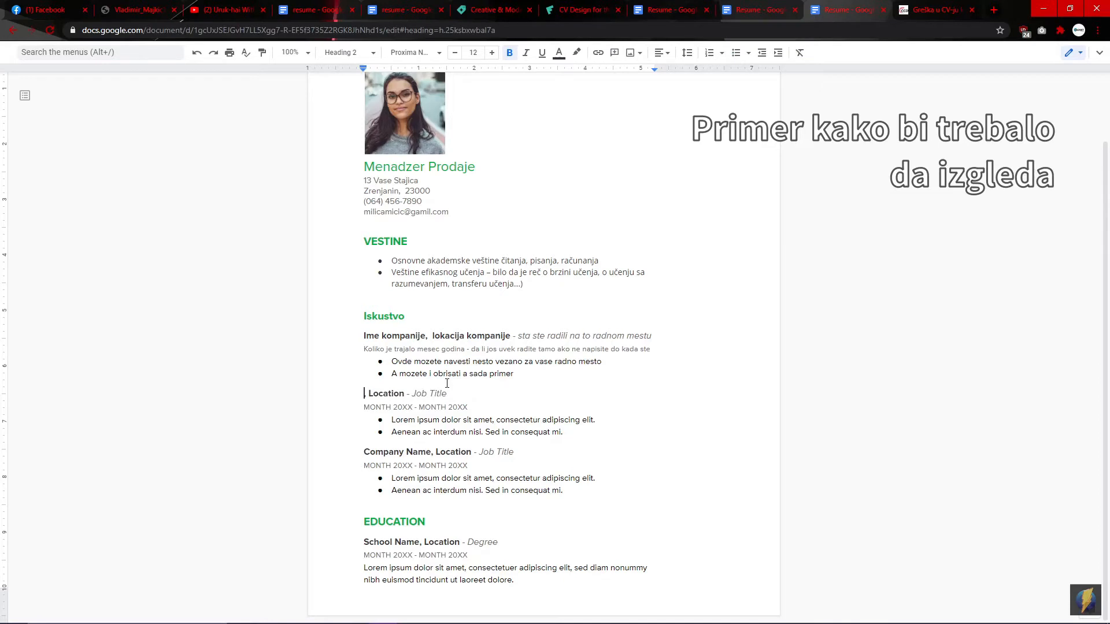
# Step: Change the second job heading to 'Microsoft, Beograd - Game Tester'
pyautogui.write('Microsoft')
pyautogui.press('Right')
pyautogui.press('Right')
pyautogui.press('Right')
pyautogui.press('Right')
pyautogui.press('Right')
pyautogui.press('BackSpace')
pyautogui.press('BackSpace')
pyautogui.press('BackSpace')
pyautogui.press('BackSpace')
pyautogui.press('BackSpace')
pyautogui.press('BackSpace')
pyautogui.press('BackSpace')
pyautogui.press('BackSpace')
pyautogui.write('Beograd')
pyautogui.press('Right')
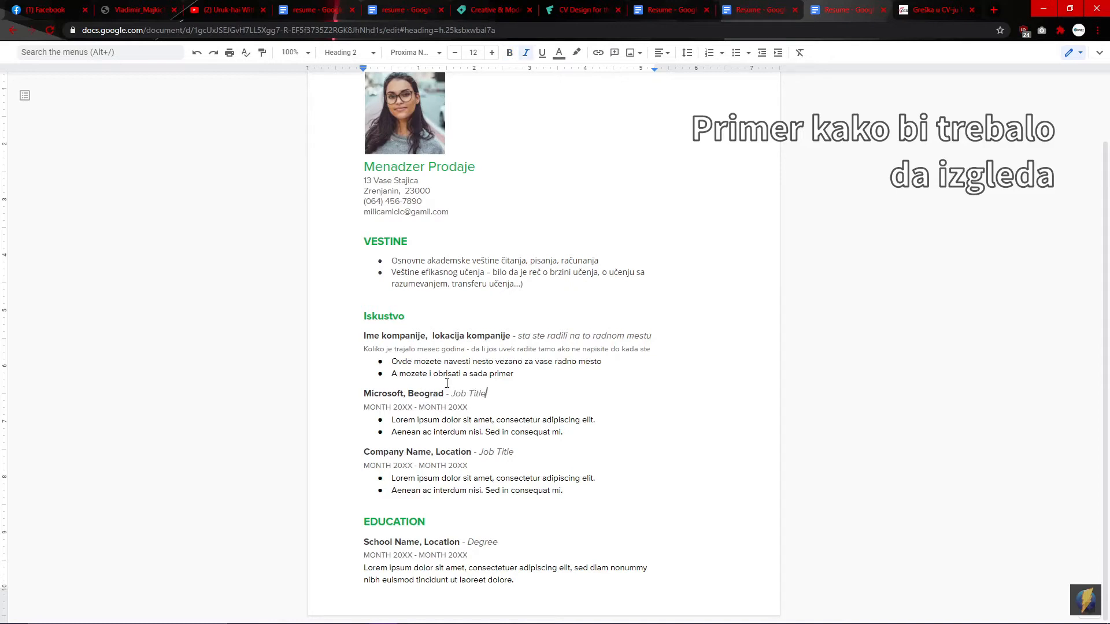
pyautogui.press('BackSpace')
pyautogui.press('BackSpace')
pyautogui.press('BackSpace')
pyautogui.press('BackSpace')
pyautogui.press('BackSpace')
pyautogui.press('BackSpace')
pyautogui.press('BackSpace')
pyautogui.press('BackSpace')
pyautogui.press('BackSpace')
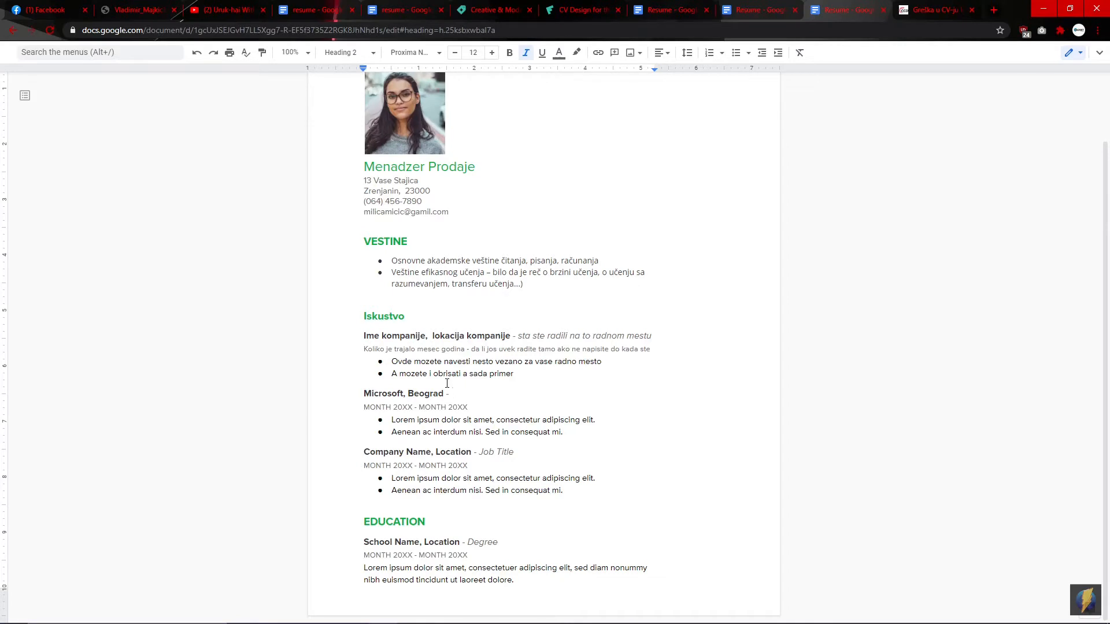
pyautogui.write('Game Tester')
# Step: Set the second job's date line to 'Januar 2015 - mart 2019'
pyautogui.click(393, 408)
pyautogui.press('BackSpace')
pyautogui.press('BackSpace')
pyautogui.press('BackSpace')
pyautogui.press('BackSpace')
pyautogui.press('BackSpace')
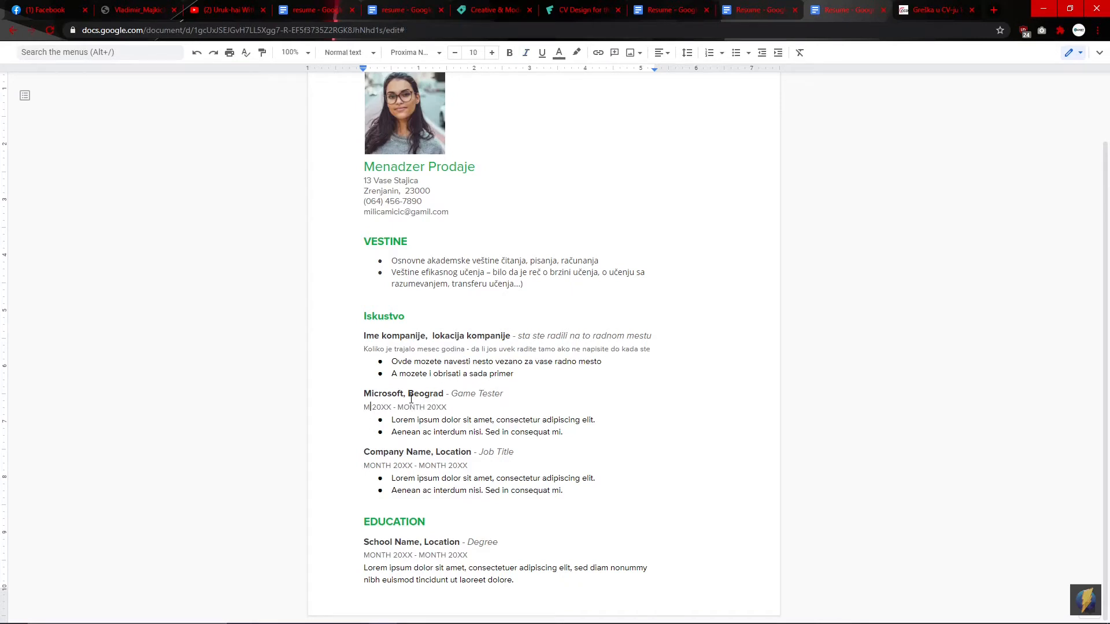
pyautogui.write('Janu')
pyautogui.write('ra')
pyautogui.write('r')
pyautogui.press('Left')
pyautogui.press('Left')
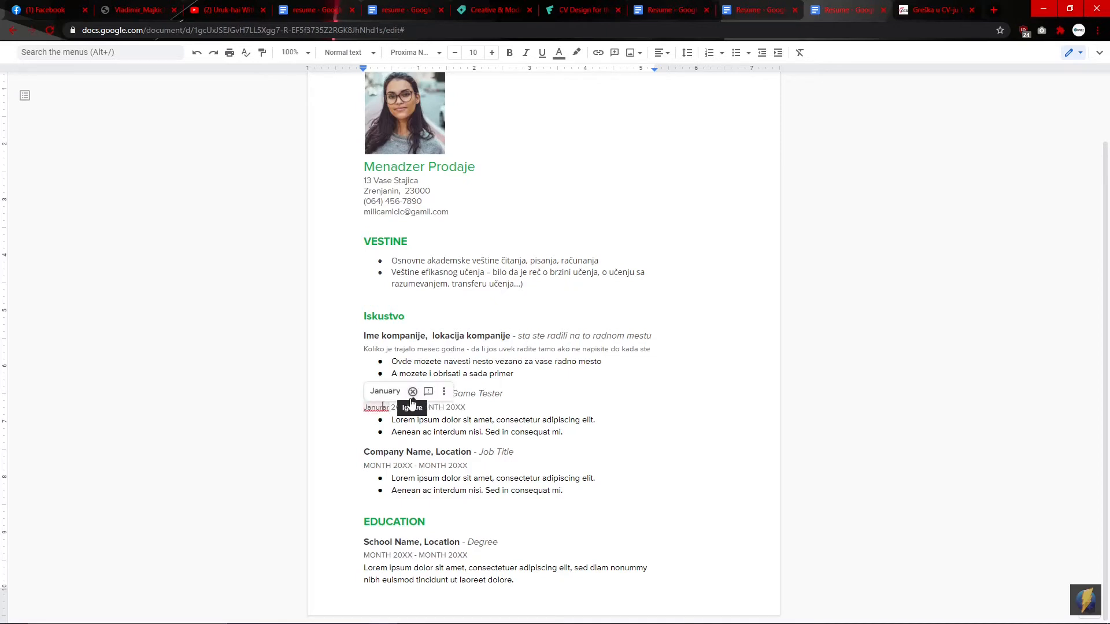
pyautogui.press('BackSpace')
pyautogui.press('Right')
pyautogui.press('Right')
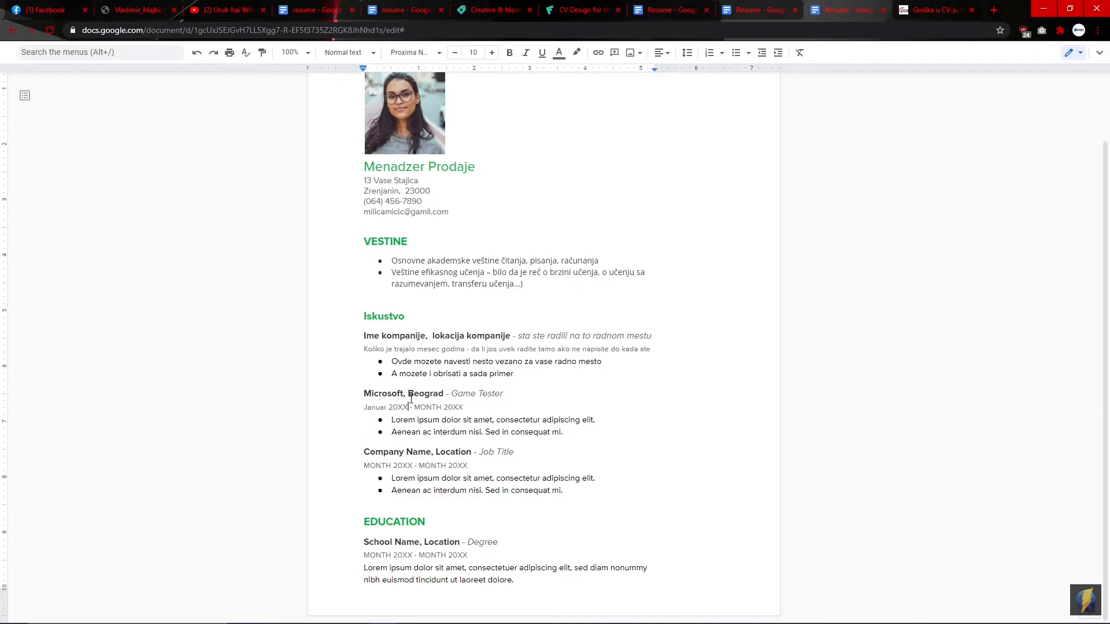
pyautogui.press('Right')
pyautogui.press('Right')
pyautogui.press('Delete')
pyautogui.press('Delete')
pyautogui.write('15')
pyautogui.press('BackSpace')
pyautogui.press('BackSpace')
pyautogui.press('BackSpace')
pyautogui.press('BackSpace')
pyautogui.press('BackSpace')
pyautogui.write('mart')
pyautogui.press('BackSpace')
pyautogui.press('BackSpace')
pyautogui.write('19')
# Step: Write the first duty bullet about testing the company's new games and fixing bugs
pyautogui.click(600, 419)
pyautogui.press('BackSpace')
pyautogui.press('BackSpace')
pyautogui.press('BackSpace')
pyautogui.press('BackSpace')
pyautogui.press('BackSpace')
pyautogui.press('BackSpace')
pyautogui.press('BackSpace')
pyautogui.press('BackSpace')
pyautogui.press('BackSpace')
pyautogui.press('BackSpace')
pyautogui.press('BackSpace')
pyautogui.press('BackSpace')
pyautogui.press('BackSpace')
pyautogui.press('BackSpace')
pyautogui.press('BackSpace')
pyautogui.press('BackSpace')
pyautogui.press('BackSpace')
pyautogui.press('BackSpace')
pyautogui.press('BackSpace')
pyautogui.press('BackSpace')
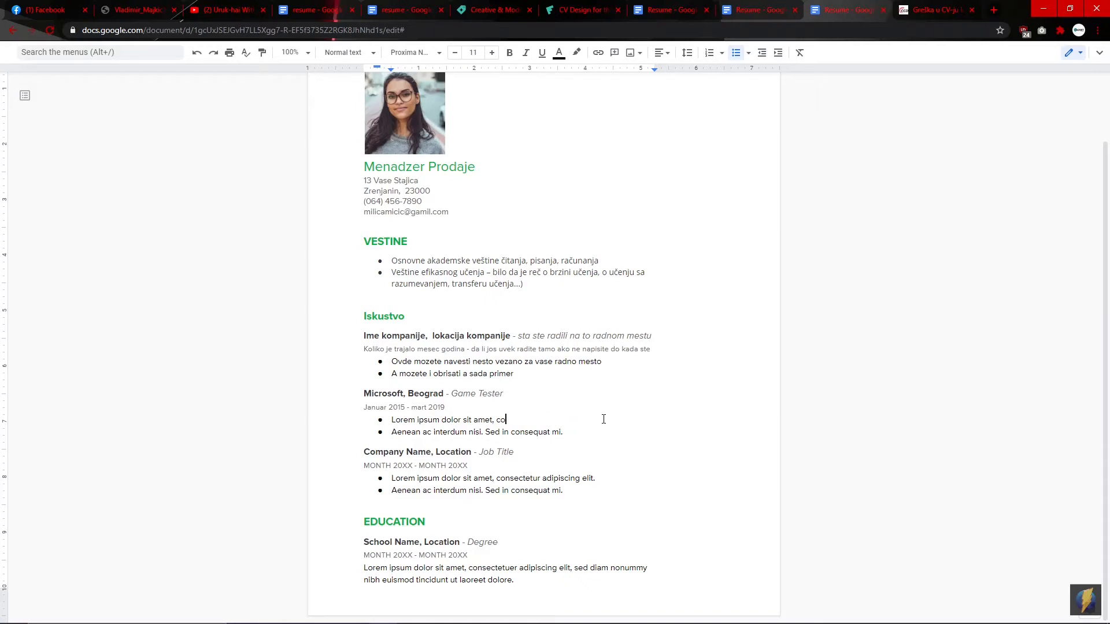
pyautogui.press('BackSpace')
pyautogui.press('BackSpace')
pyautogui.press('BackSpace')
pyautogui.press('BackSpace')
pyautogui.press('BackSpace')
pyautogui.press('BackSpace')
pyautogui.press('BackSpace')
pyautogui.press('BackSpace')
pyautogui.press('BackSpace')
pyautogui.press('BackSpace')
pyautogui.press('BackSpace')
pyautogui.press('BackSpace')
pyautogui.press('BackSpace')
pyautogui.press('BackSpace')
pyautogui.press('BackSpace')
pyautogui.press('BackSpace')
pyautogui.press('BackSpace')
pyautogui.press('BackSpace')
pyautogui.press('BackSpace')
pyautogui.press('BackSpace')
pyautogui.press('BackSpace')
pyautogui.write('Testiranje novih igrica za datu komapniju ')
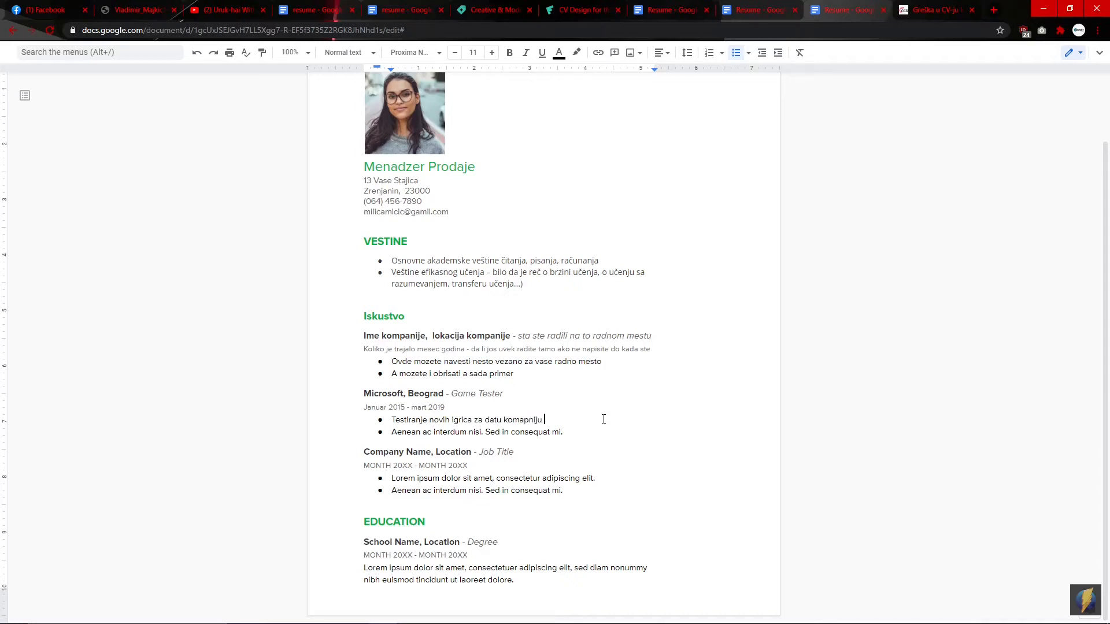
pyautogui.write('i otk')
pyautogui.press('BackSpace')
pyautogui.write('lanjanje gre')
pyautogui.write('šaka')
pyautogui.click(571, 434)
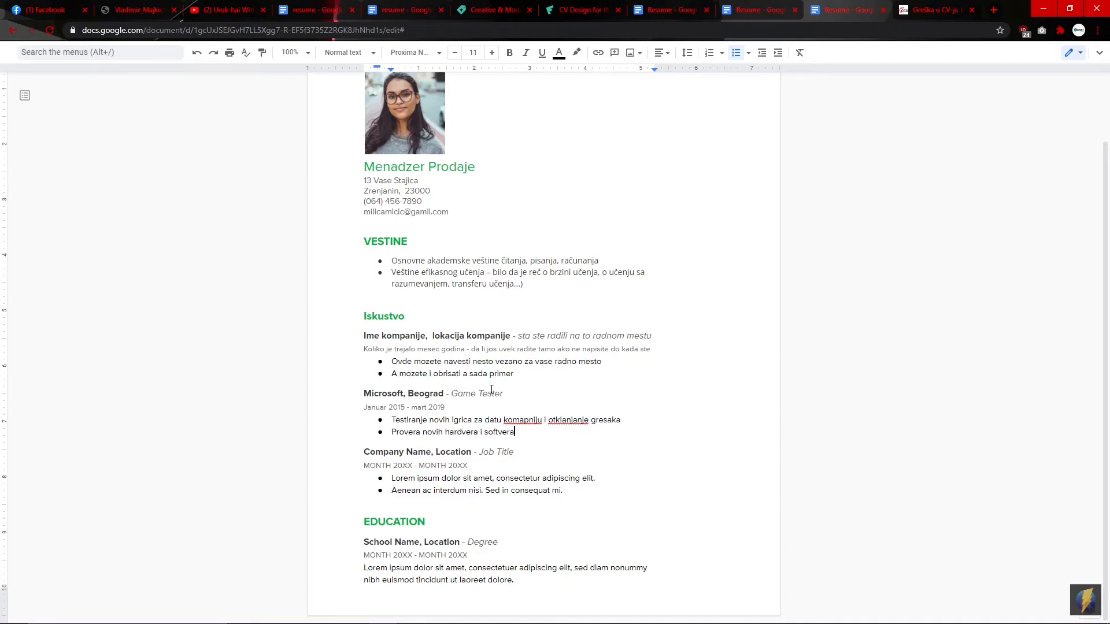
# Step: Rename the EDUCATION heading to 'OBRAZOVANJE'
pyautogui.click(437, 525)
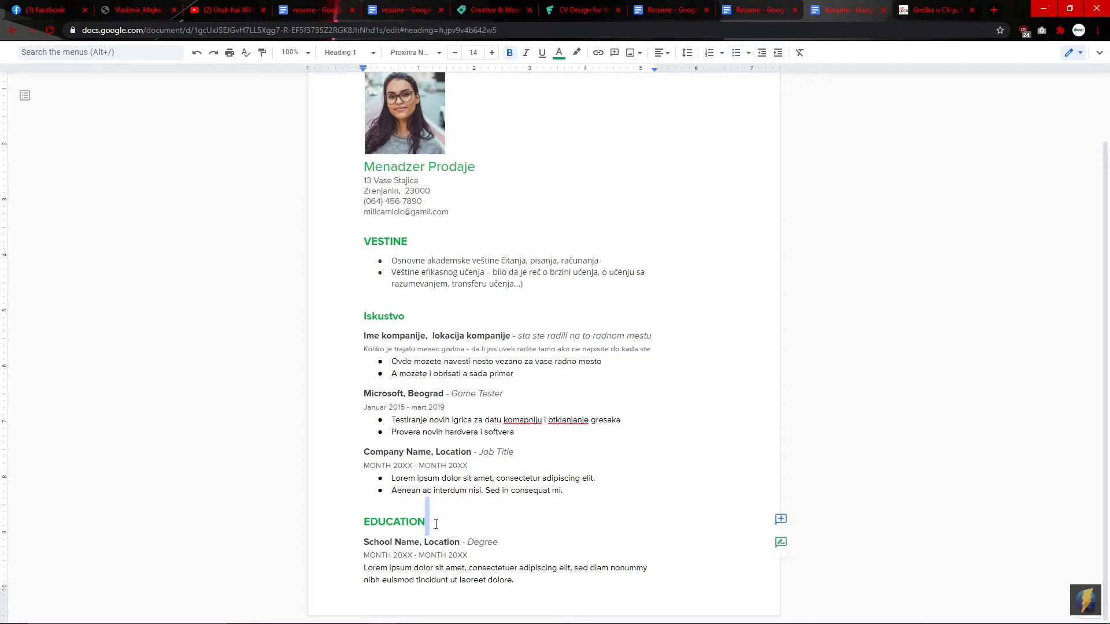
pyautogui.press('BackSpace')
pyautogui.press('BackSpace')
pyautogui.press('BackSpace')
pyautogui.press('BackSpace')
pyautogui.press('BackSpace')
pyautogui.press('BackSpace')
pyautogui.press('BackSpace')
pyautogui.press('BackSpace')
pyautogui.press('BackSpace')
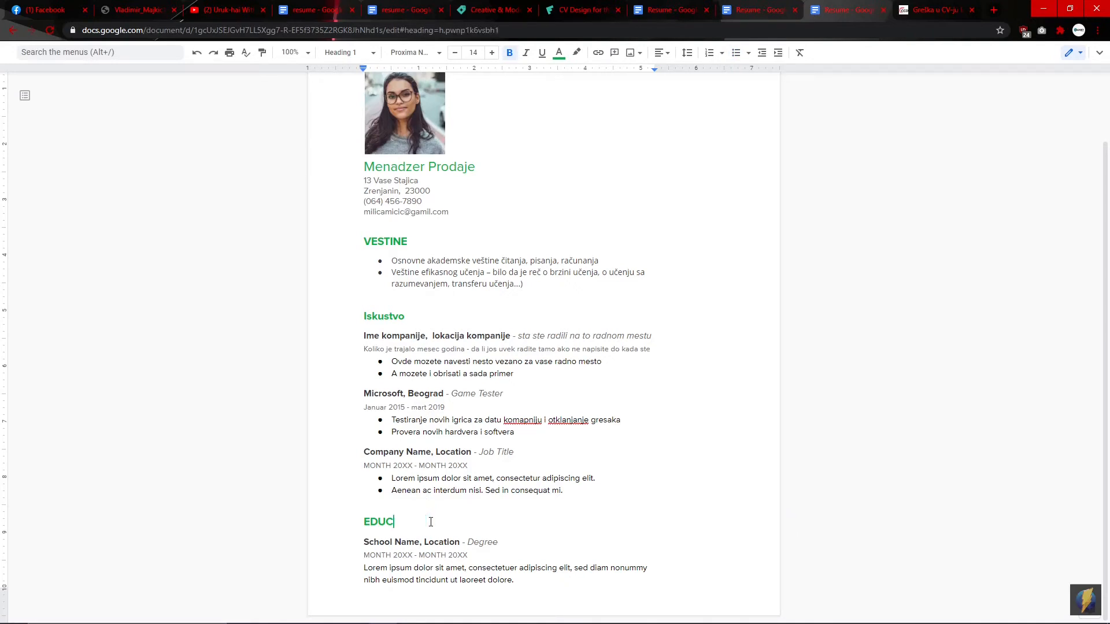
pyautogui.write('Obrazovanje')
pyautogui.press('BackSpace')
pyautogui.press('BackSpace')
pyautogui.press('BackSpace')
pyautogui.press('BackSpace')
pyautogui.press('BackSpace')
pyautogui.press('BackSpace')
pyautogui.press('BackSpace')
pyautogui.press('BackSpace')
pyautogui.press('BackSpace')
pyautogui.press('BackSpace')
pyautogui.write('BRAZOVANJE')
# Step: Make the OBRAZOVANJE heading red and bring its font size to 15
pyautogui.moveTo(443, 522); pyautogui.dragTo(362, 522)
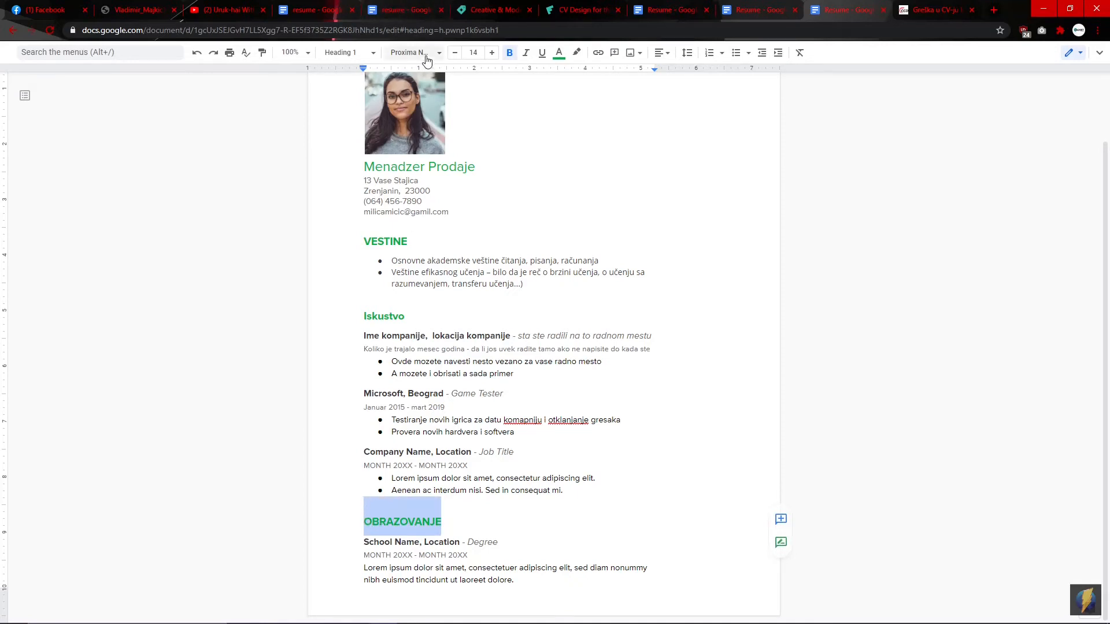
pyautogui.click(560, 53)
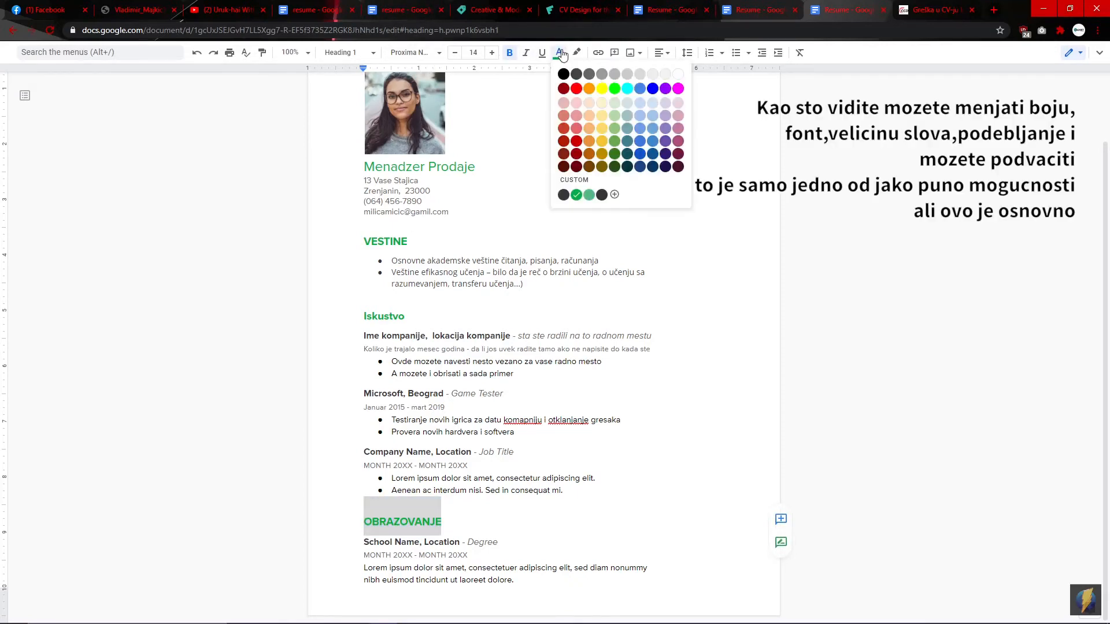
pyautogui.click(576, 141)
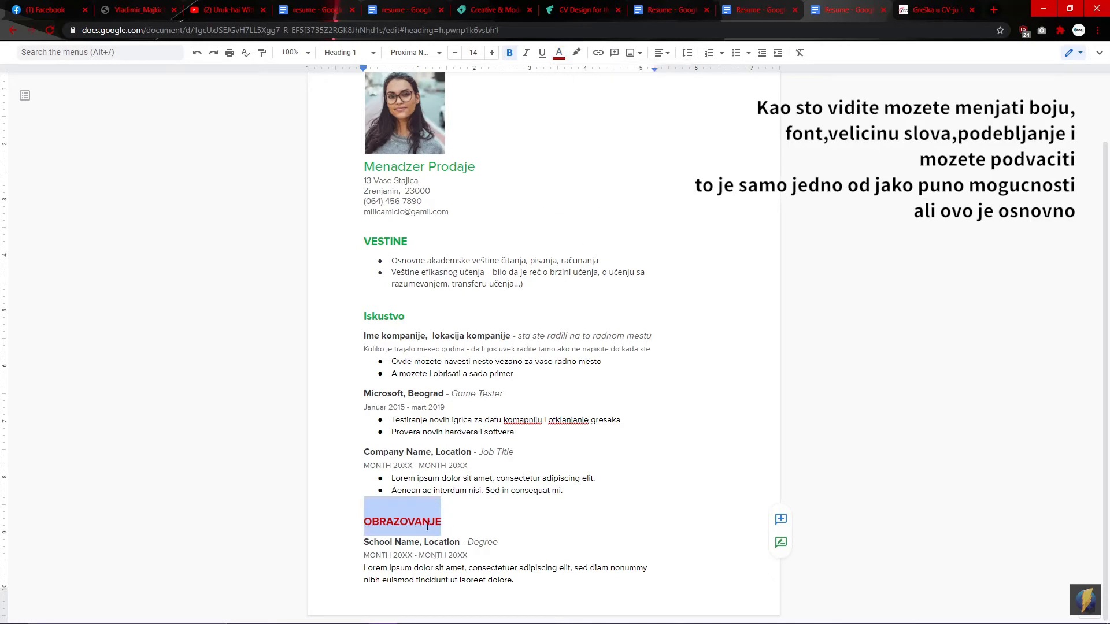
pyautogui.click(493, 53)
pyautogui.click(492, 53)
pyautogui.click(492, 53)
pyautogui.click(493, 53)
pyautogui.click(492, 53)
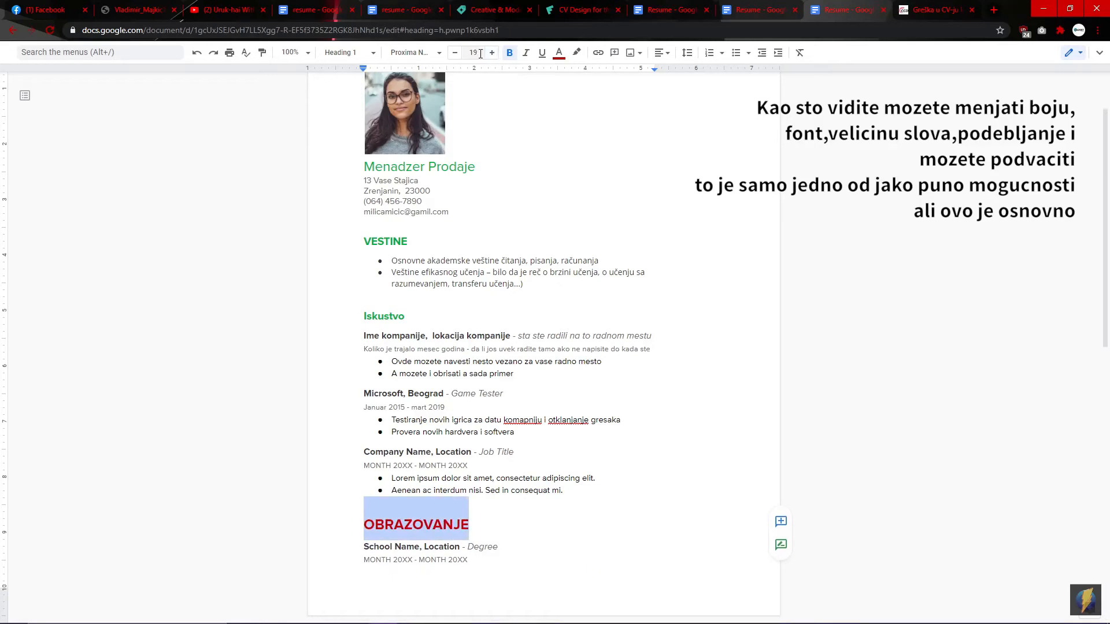
pyautogui.click(455, 53)
pyautogui.click(454, 53)
pyautogui.click(455, 53)
pyautogui.click(455, 53)
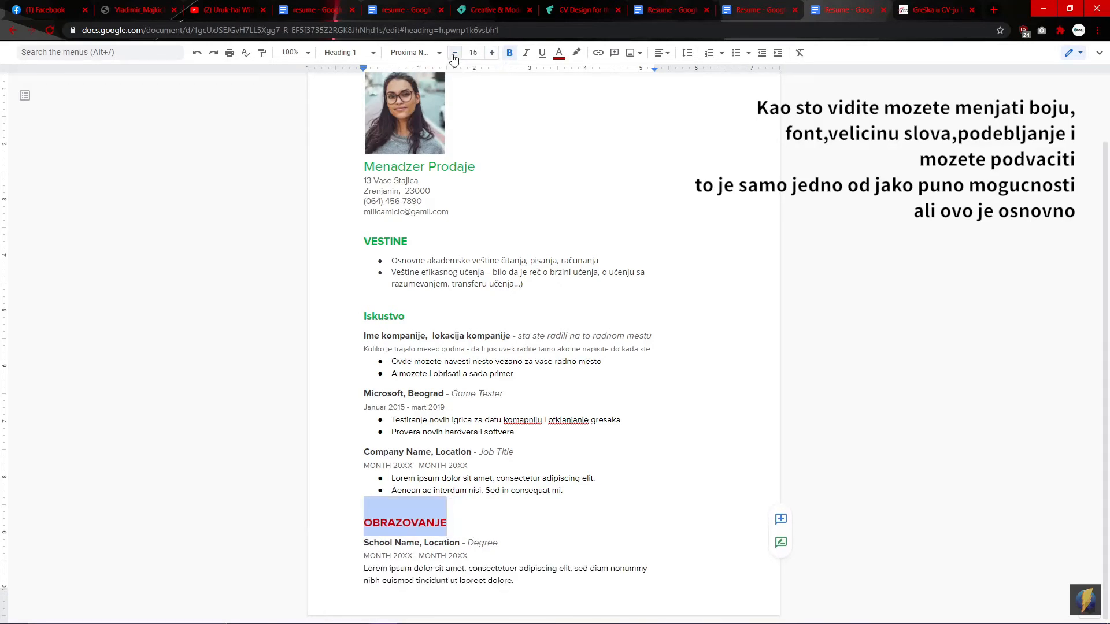
# Step: Set the OBRAZOVANJE heading in Montserrat, Normal weight
pyautogui.click(435, 54)
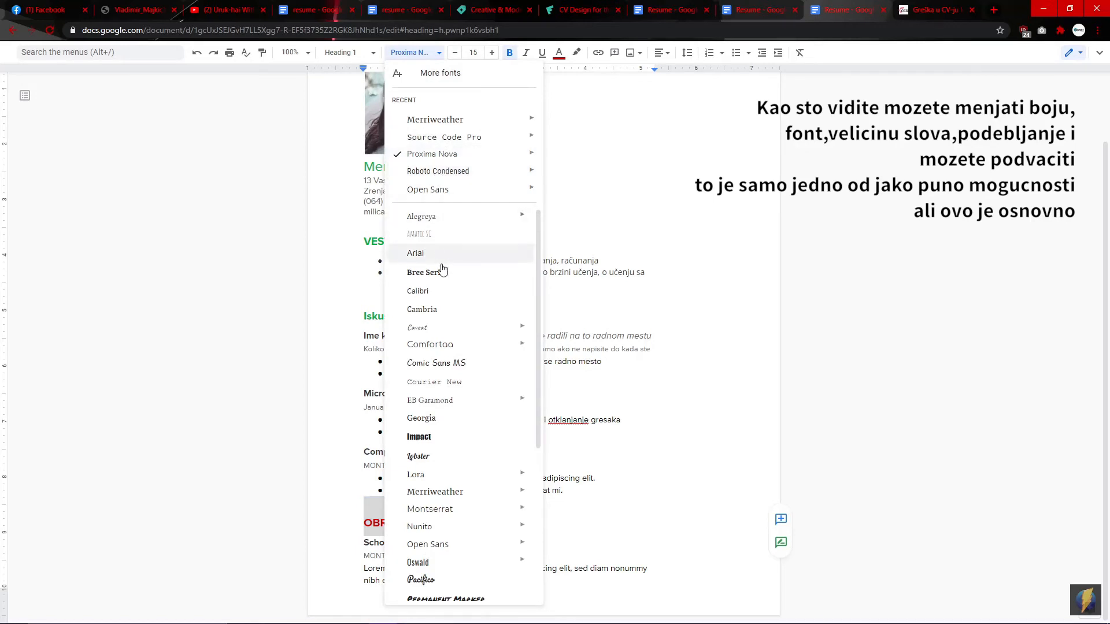
pyautogui.moveTo(460, 349)
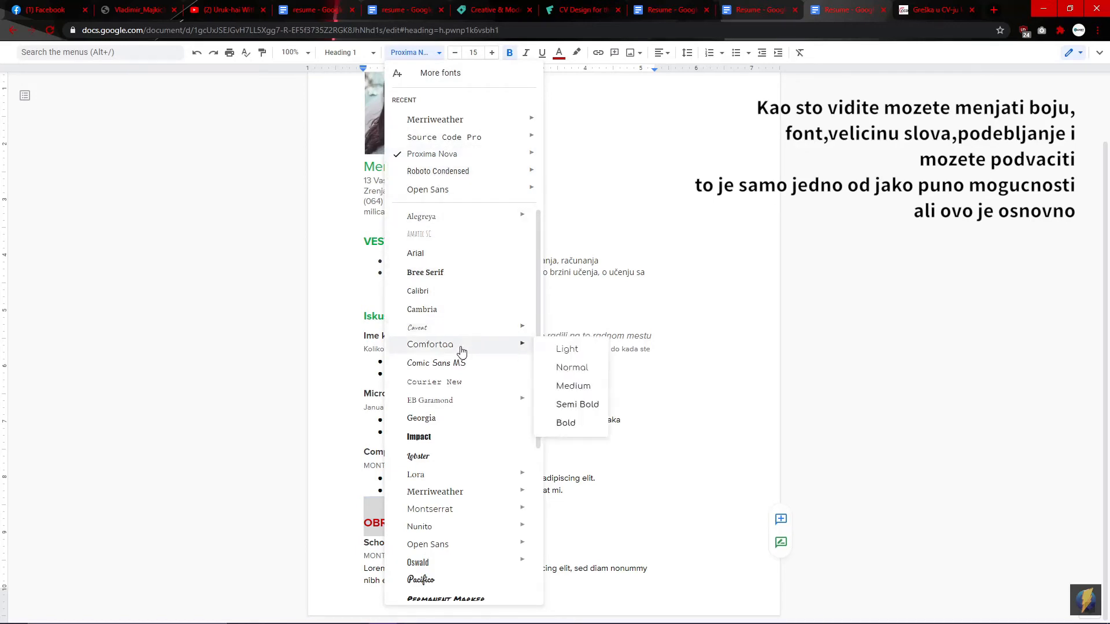
pyautogui.moveTo(474, 332)
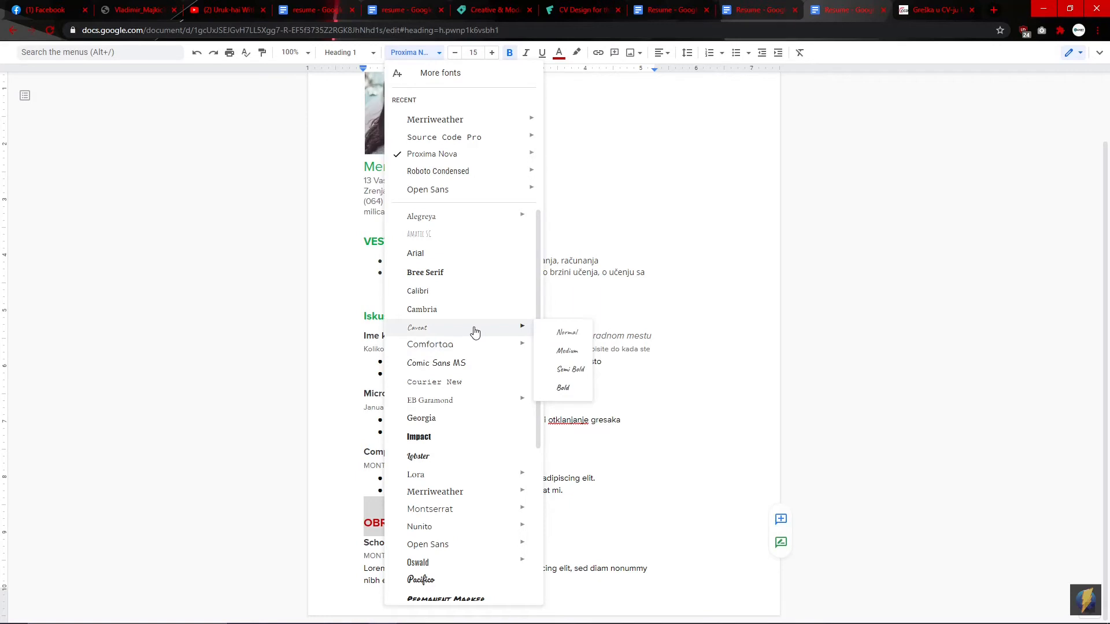
pyautogui.scroll(-3, 457, 421)
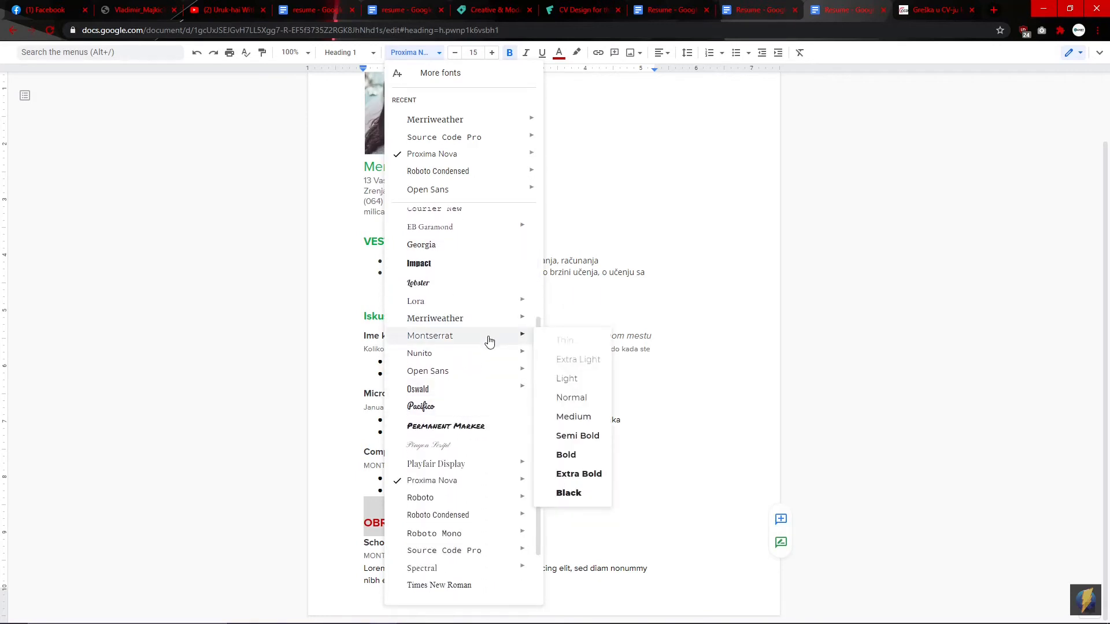
pyautogui.click(570, 399)
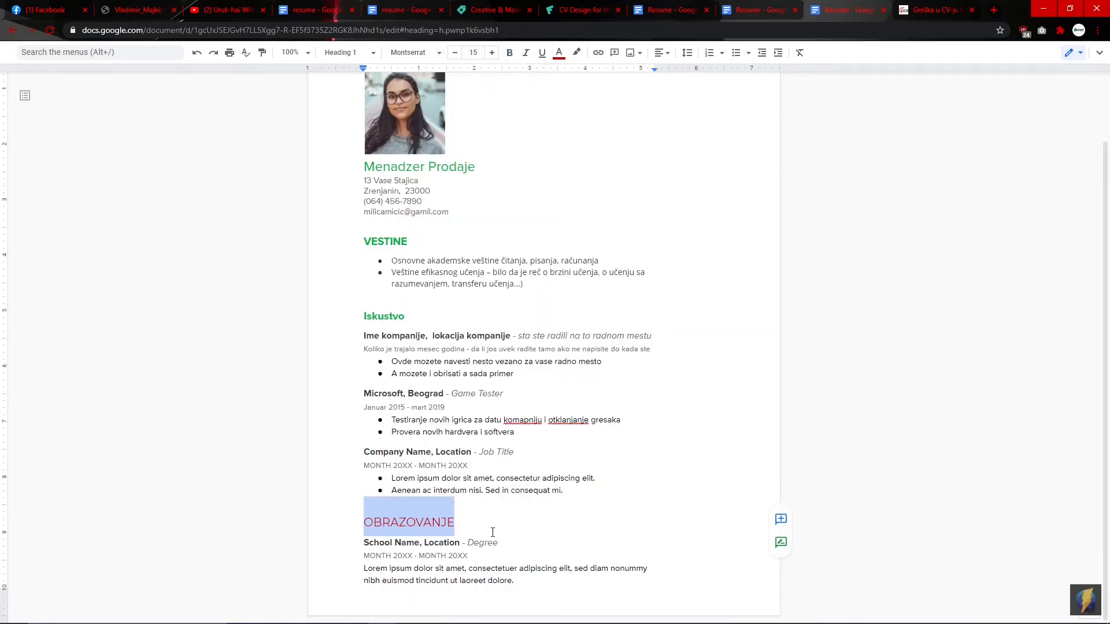
# Step: Delete the extra Lorem bullet and change the school line to 'Ime skole, Lokacija skole - Diploma'
pyautogui.click(562, 488)
pyautogui.press('BackSpace')
pyautogui.press('BackSpace')
pyautogui.press('BackSpace')
pyautogui.press('BackSpace')
pyautogui.press('BackSpace')
pyautogui.press('BackSpace')
pyautogui.press('BackSpace')
pyautogui.press('BackSpace')
pyautogui.press('BackSpace')
pyautogui.press('BackSpace')
pyautogui.press('BackSpace')
pyautogui.press('BackSpace')
pyautogui.press('BackSpace')
pyautogui.press('BackSpace')
pyautogui.press('BackSpace')
pyautogui.press('BackSpace')
pyautogui.press('BackSpace')
pyautogui.press('BackSpace')
pyautogui.press('BackSpace')
pyautogui.press('BackSpace')
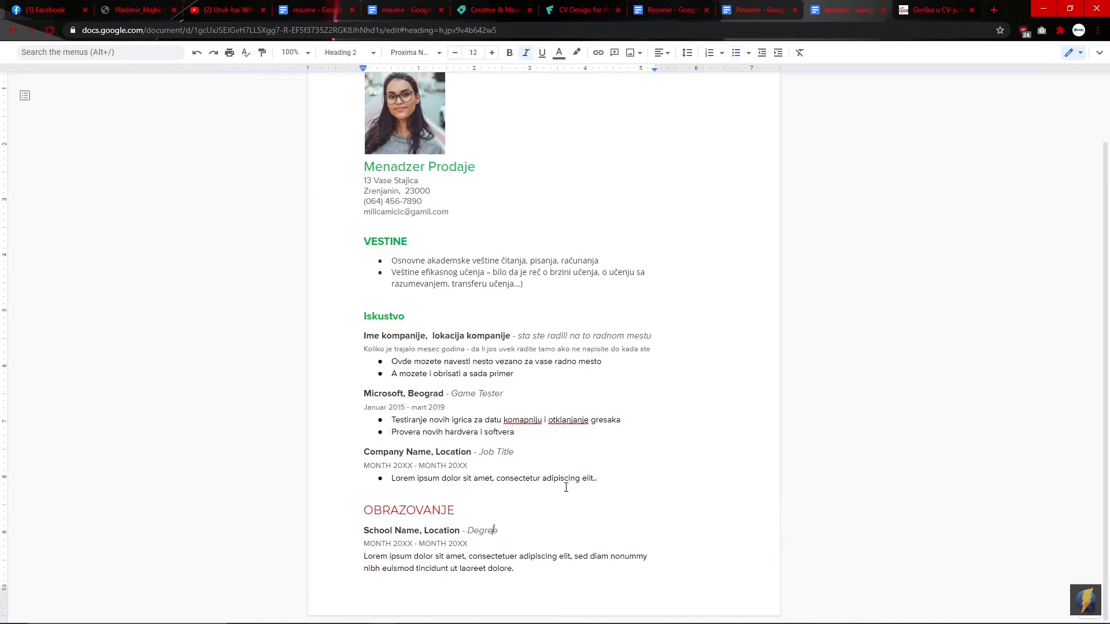
pyautogui.hotkey('ctrl', 'Left')
pyautogui.hotkey('ctrl', 'Left')
pyautogui.hotkey('ctrl', 'Left')
pyautogui.press('BackSpace')
pyautogui.press('BackSpace')
pyautogui.press('BackSpace')
pyautogui.press('BackSpace')
pyautogui.press('BackSpace')
pyautogui.press('BackSpace')
pyautogui.press('BackSpace')
pyautogui.press('BackSpace')
pyautogui.press('BackSpace')
pyautogui.press('BackSpace')
pyautogui.press('BackSpace')
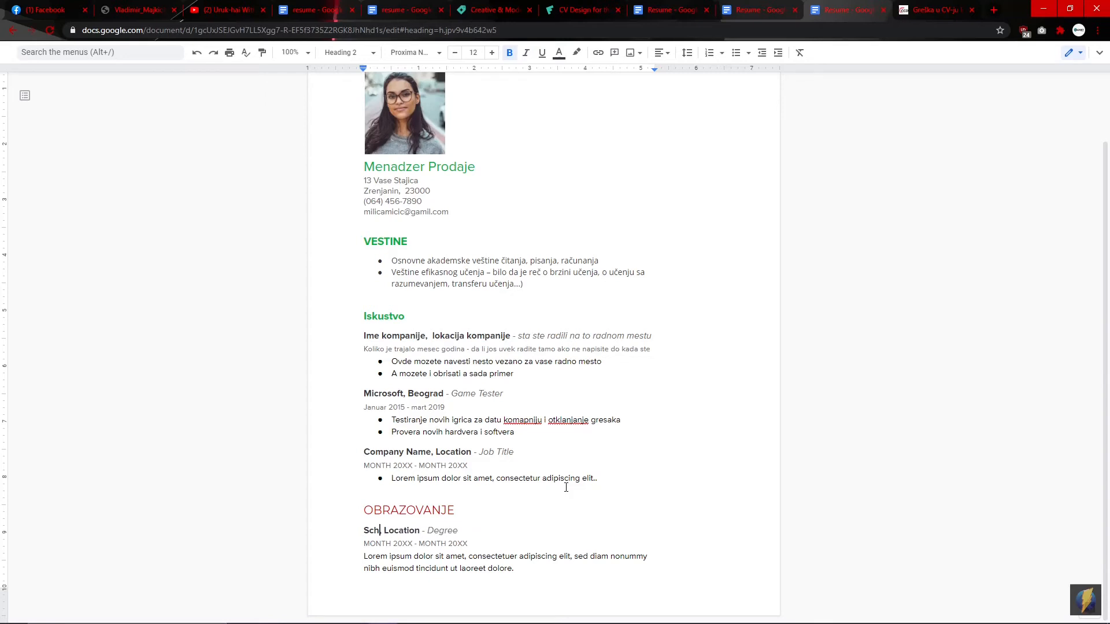
pyautogui.press('BackSpace')
pyautogui.write('Ime skole,')
pyautogui.press('BackSpace')
pyautogui.press('BackSpace')
pyautogui.press('BackSpace')
pyautogui.press('BackSpace')
pyautogui.press('BackSpace')
pyautogui.press('BackSpace')
pyautogui.press('BackSpace')
pyautogui.write('okacija skole')
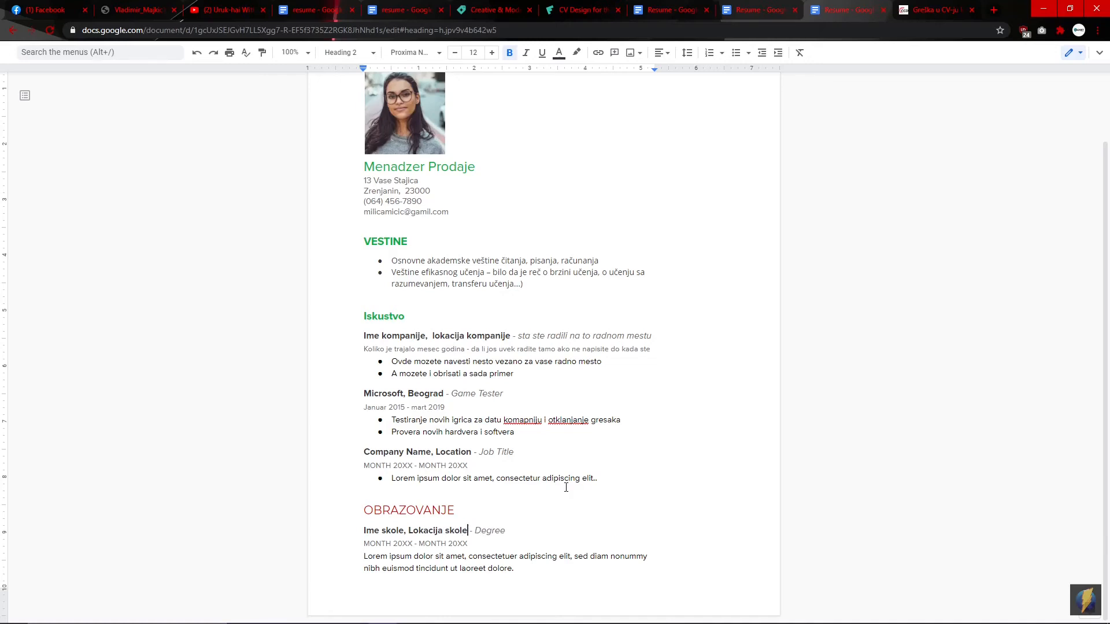
pyautogui.press('Right')
pyautogui.press('Right')
pyautogui.press('Right')
pyautogui.press('Right')
pyautogui.press('BackSpace')
pyautogui.press('BackSpace')
pyautogui.press('BackSpace')
pyautogui.press('BackSpace')
pyautogui.press('BackSpace')
pyautogui.press('BackSpace')
pyautogui.write('Diploma')
# Step: Replace the education date placeholder with guidance on start/graduation dates and listing other schools, diplomas or courses
pyautogui.press('Down')
pyautogui.hotkey('ctrl', 'Left')
pyautogui.hotkey('ctrl', 'Left')
pyautogui.hotkey('ctrl', 'Left')
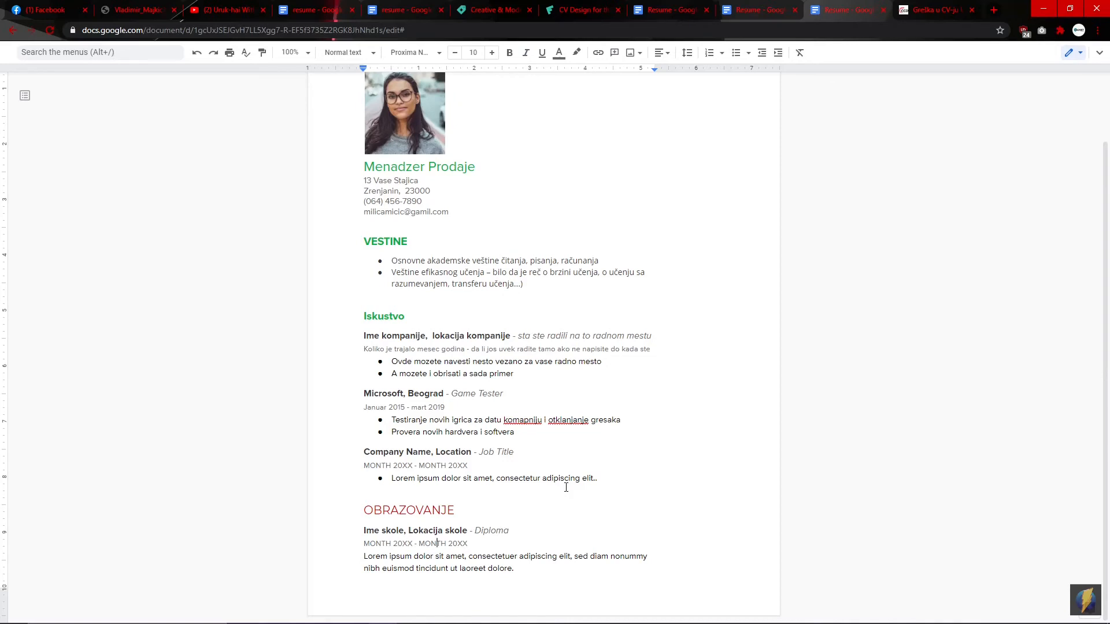
pyautogui.press('BackSpace')
pyautogui.press('BackSpace')
pyautogui.press('BackSpace')
pyautogui.press('BackSpace')
pyautogui.press('BackSpace')
pyautogui.press('BackSpace')
pyautogui.press('BackSpace')
pyautogui.press('BackSpace')
pyautogui.press('BackSpace')
pyautogui.press('BackSpace')
pyautogui.write('Mesec godina pocetka do diplomiranja')
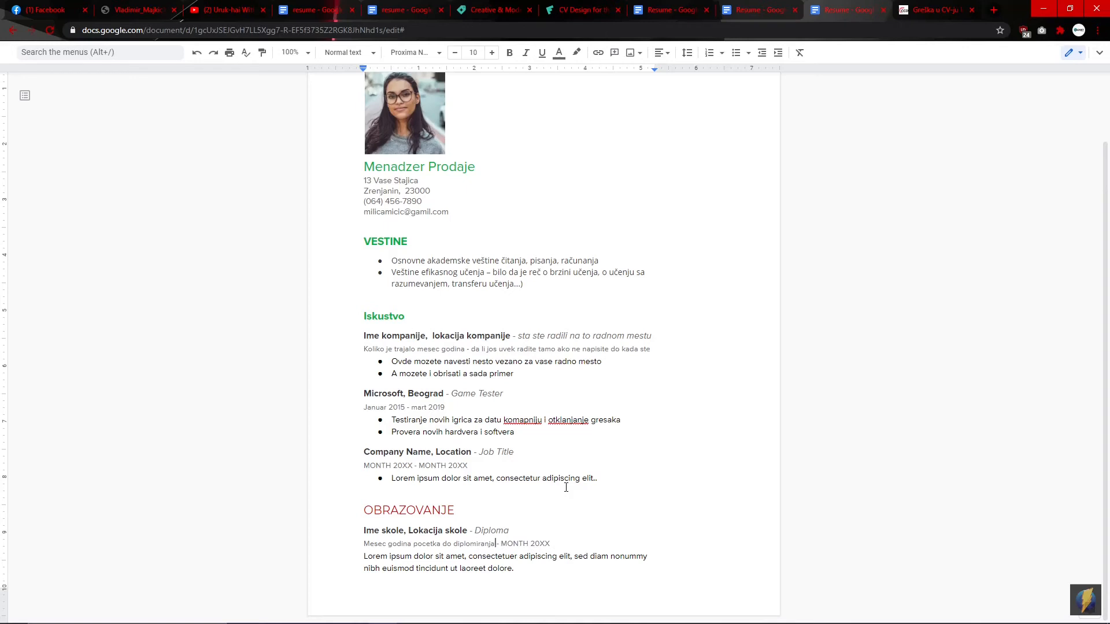
pyautogui.write(',ako imate vise zavrsenih skola ,diploma ili')
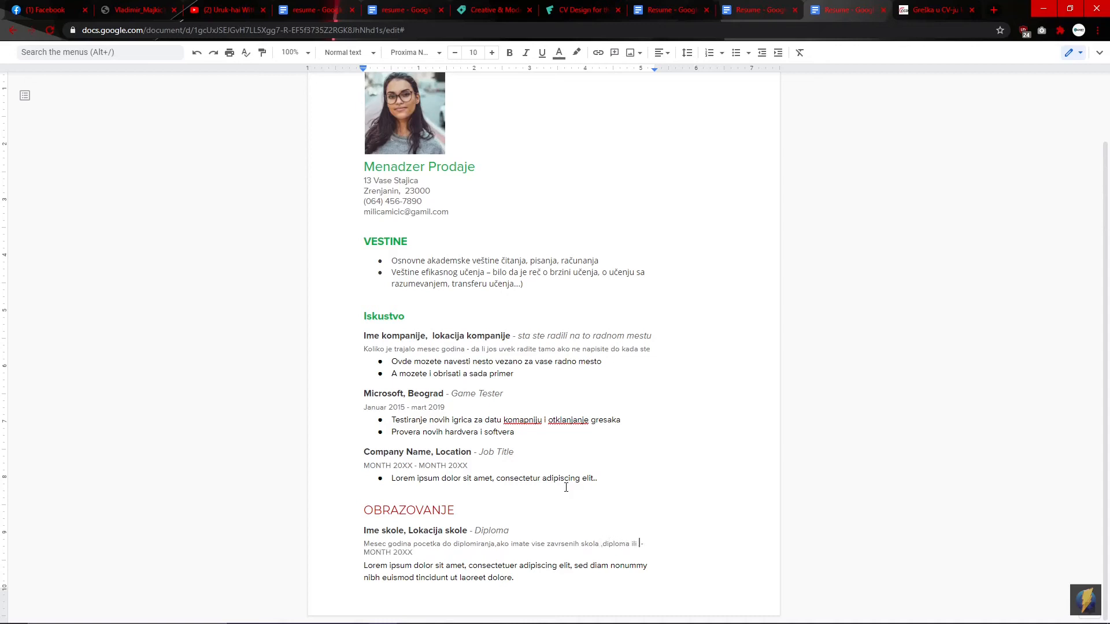
pyautogui.write(' kurseva sve mozte')
pyautogui.press('BackSpace')
pyautogui.press('BackSpace')
pyautogui.write('ete ovde uneti')
# Step: Add a third VESTINE bullet saying driving licences and language skills can be listed
pyautogui.click(566, 488)
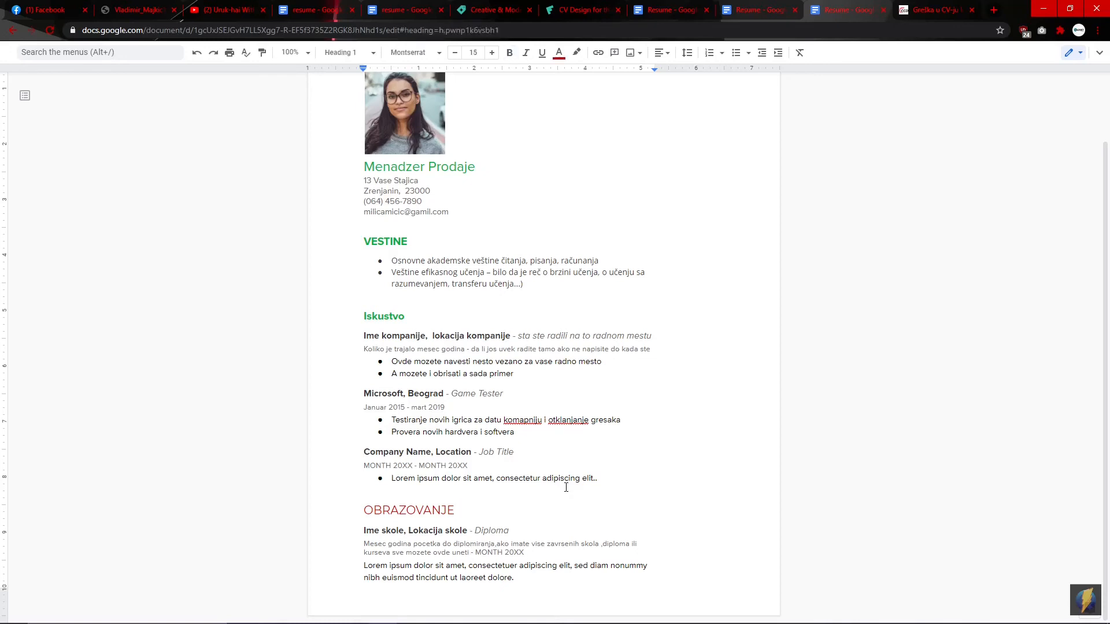
pyautogui.press('Up')
pyautogui.press('Up')
pyautogui.press('Up')
pyautogui.press('Up')
pyautogui.press('Up')
pyautogui.press('Up')
pyautogui.press('Up')
pyautogui.press('Up')
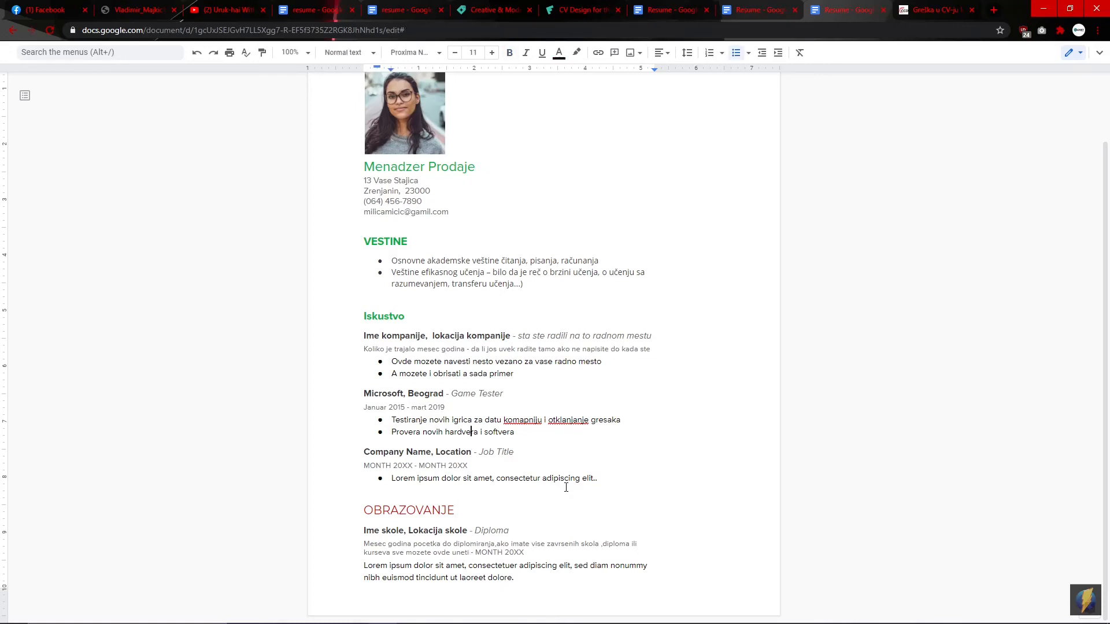
pyautogui.press('Up')
pyautogui.press('Up')
pyautogui.press('Up')
pyautogui.press('Up')
pyautogui.press('Up')
pyautogui.press('Up')
pyautogui.press('Right')
pyautogui.press('Right')
pyautogui.press('Right')
pyautogui.press('Right')
pyautogui.press('Right')
pyautogui.press('Right')
pyautogui.press('Right')
pyautogui.press('Right')
pyautogui.press('Right')
pyautogui.press('Right')
pyautogui.press('Right')
pyautogui.press('Right')
pyautogui.press('Return')
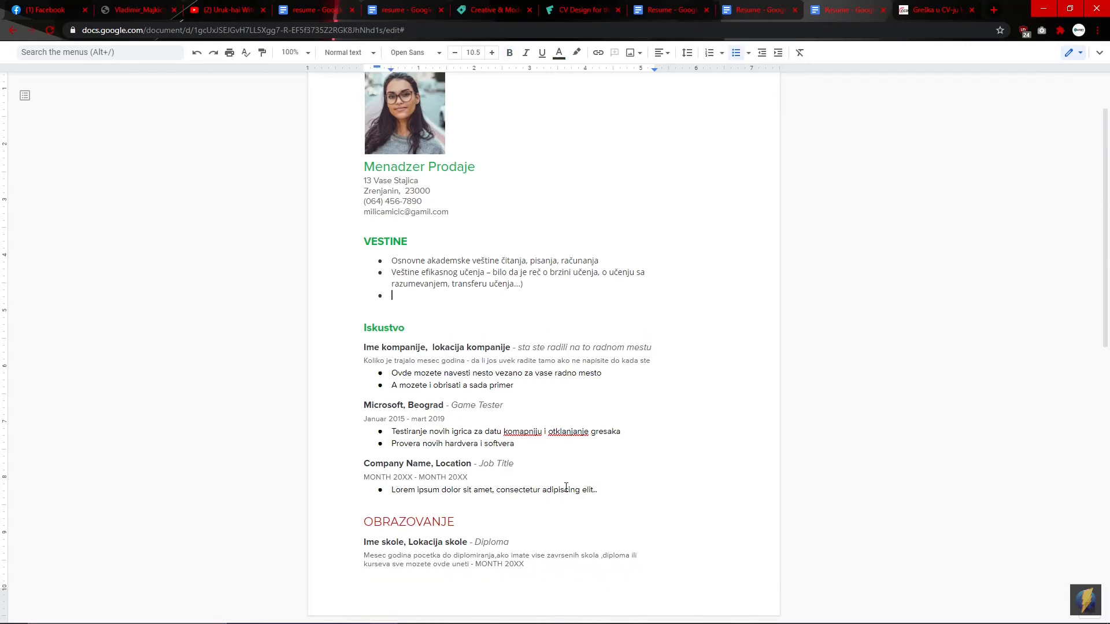
pyautogui.write('Kod vestina mozte uneti i posedovanje doz')
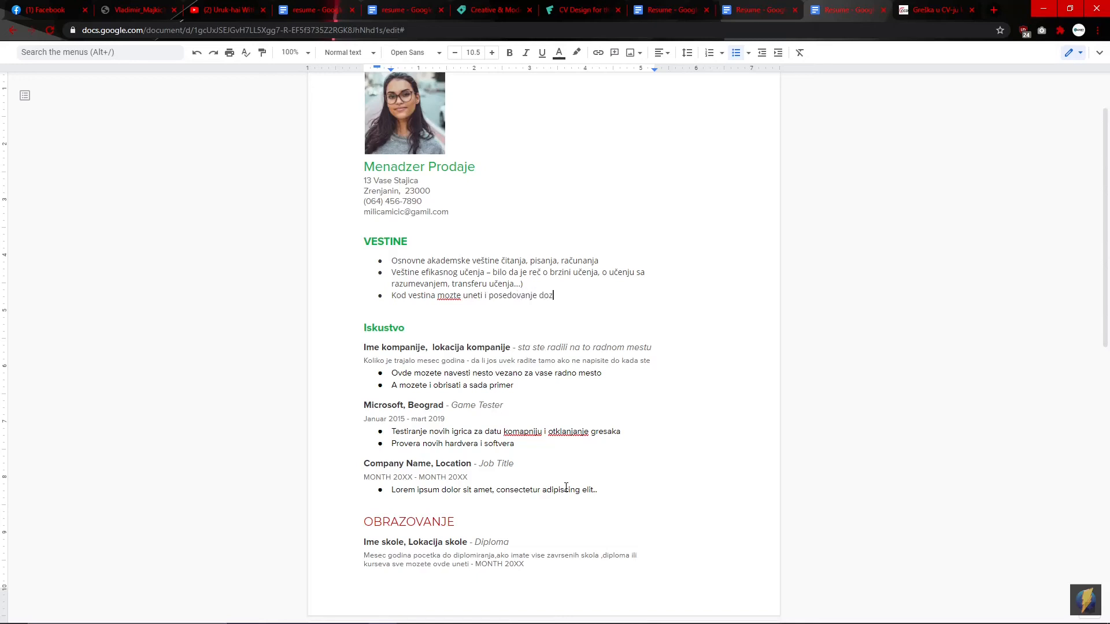
pyautogui.write('vole vozacke i poznavanje jezika')
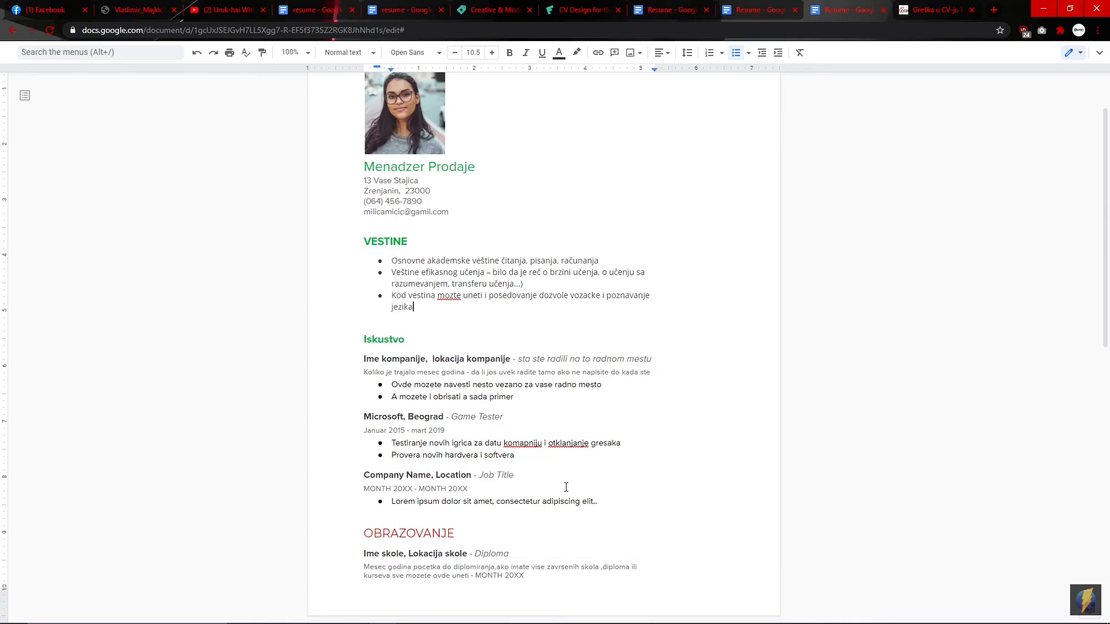
pyautogui.write(' i rada na ra')
pyautogui.write('cunar')
pyautogui.write('u,to je va')
pyautogui.write('sa sloboda')
pyautogui.write('.')
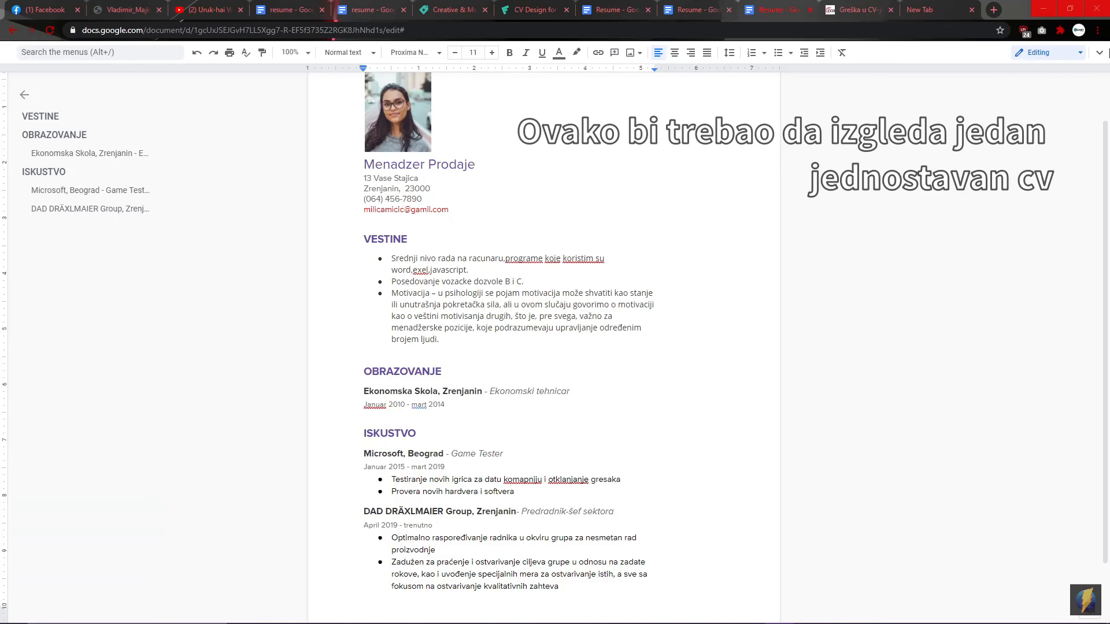
# Step: Download the resume as a PDF Document (.pdf)
pyautogui.click(1099, 53)
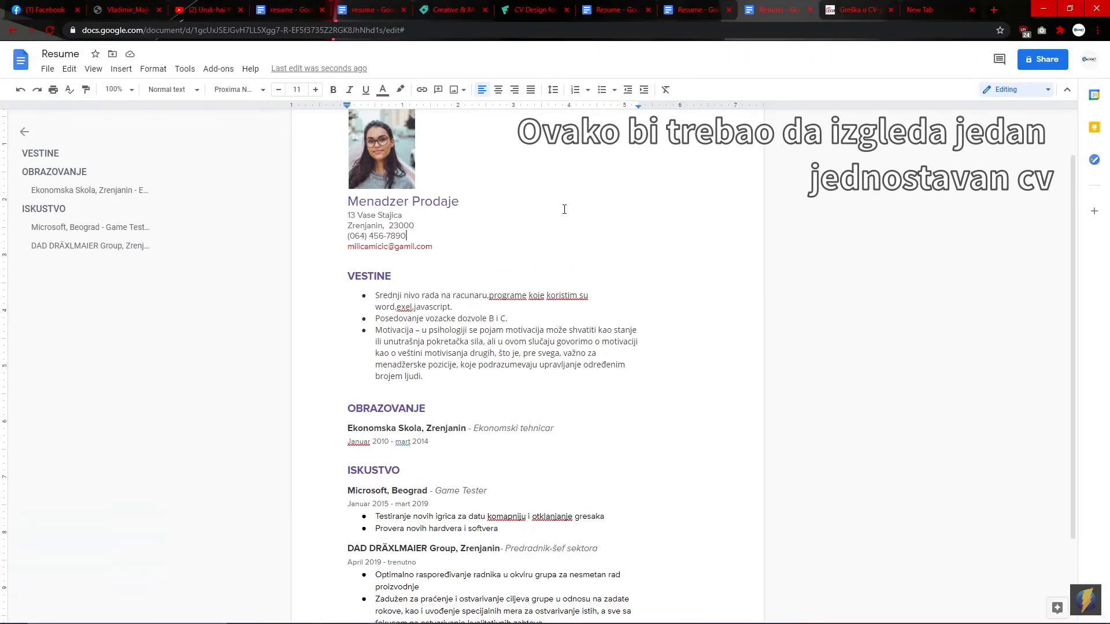
pyautogui.click(47, 69)
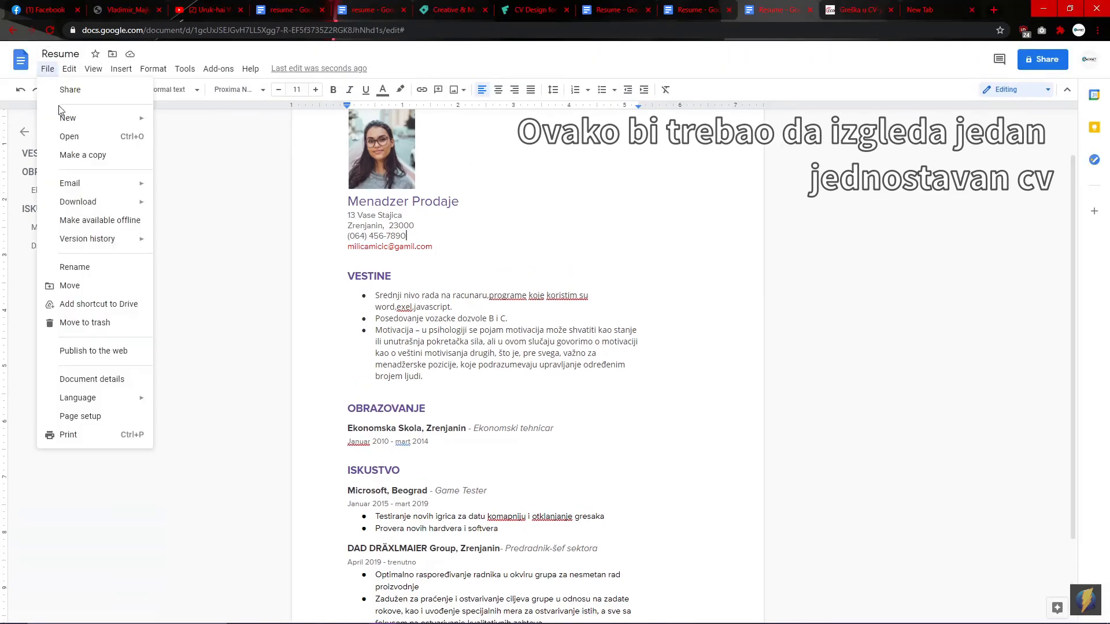
pyautogui.moveTo(78, 202)
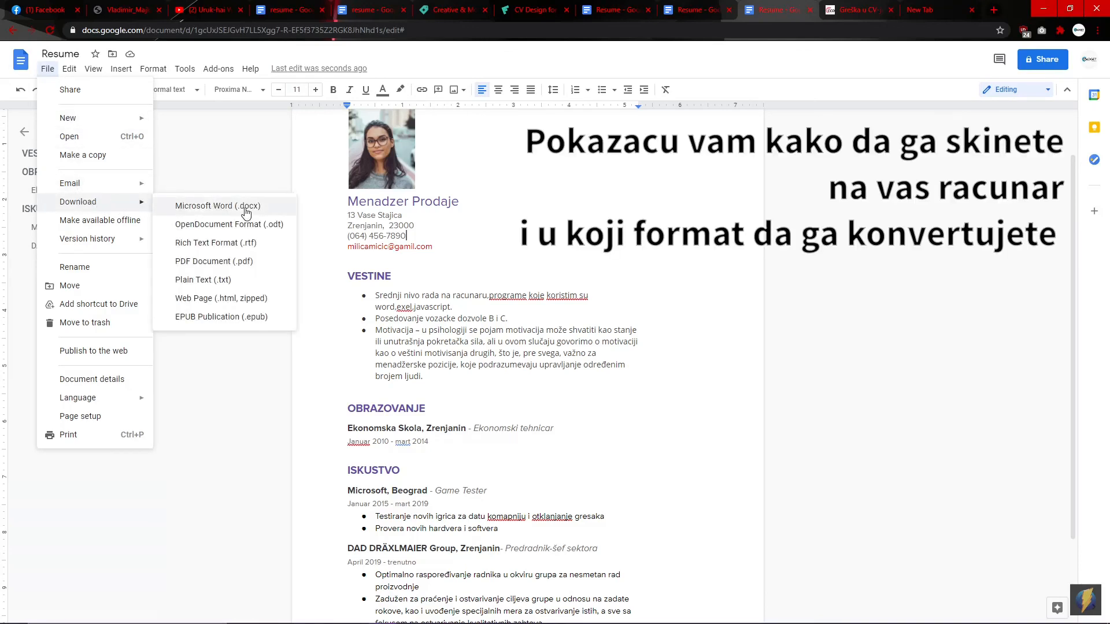
pyautogui.click(221, 261)
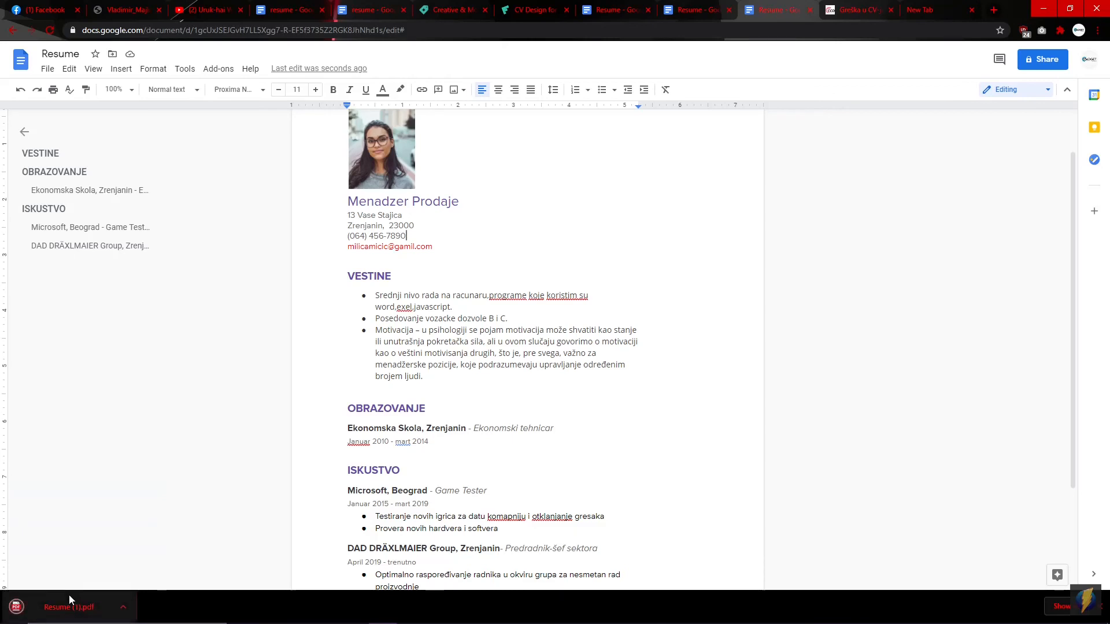
# Step: Open the downloaded Resume (1).pdf and zoom out to view the whole page
pyautogui.click(71, 610)
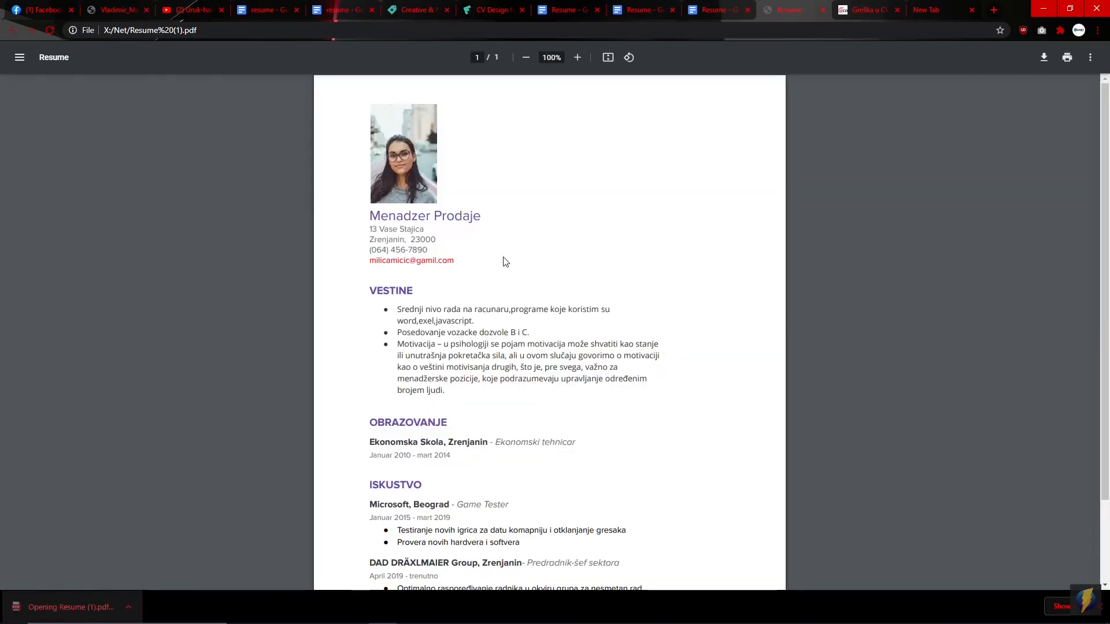
pyautogui.scroll(-2, 503, 258)
pyautogui.scroll(2, 513, 266)
pyautogui.click(526, 59)
pyautogui.click(526, 61)
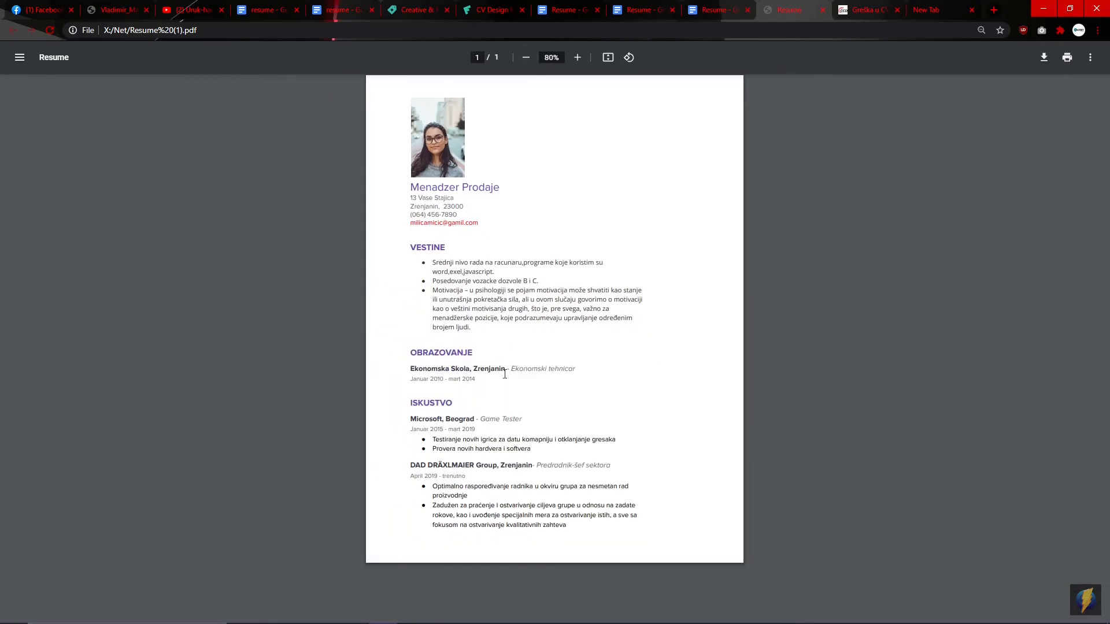